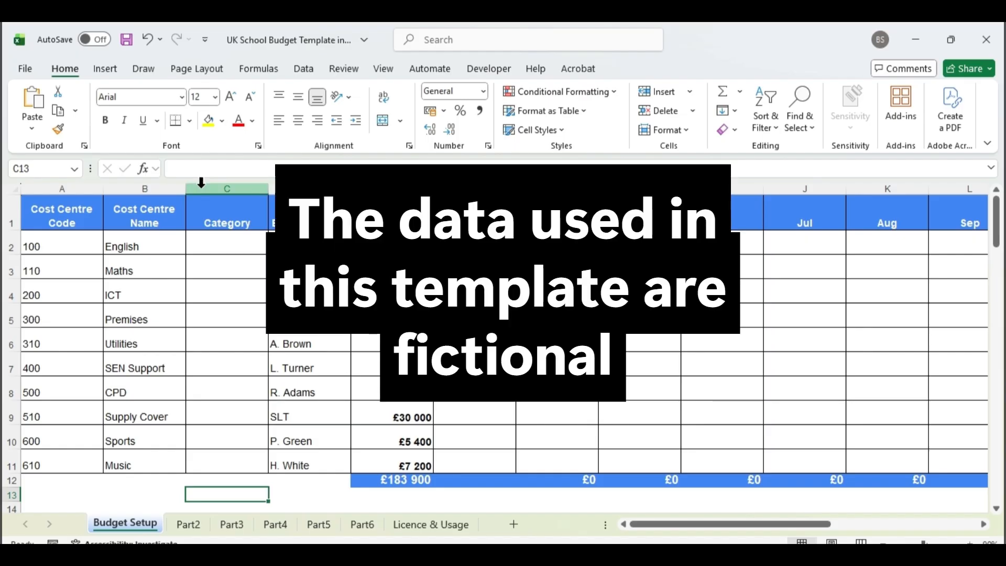
Examine the budget table's columns from Cost Centre Code to Total (£) and the codes paired with the English, Maths and Premises cost centres.
mouse_move(62, 189)
left_mouse_down()
mouse_move(917, 190)
mouse_move(985, 199)
mouse_move(1000, 227)
mouse_move(978, 343)
left_mouse_up()
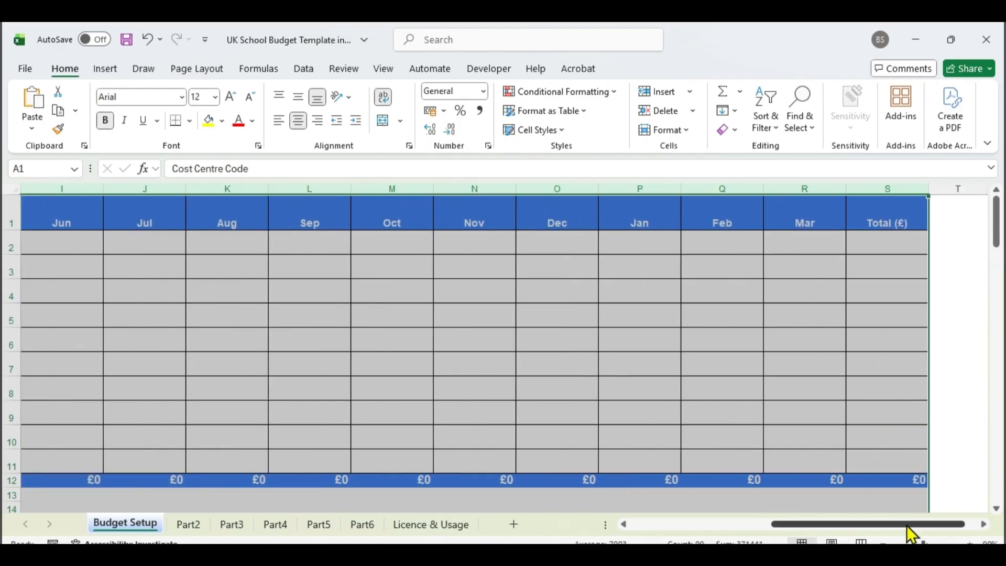
left_click_drag(906, 525, 728, 540)
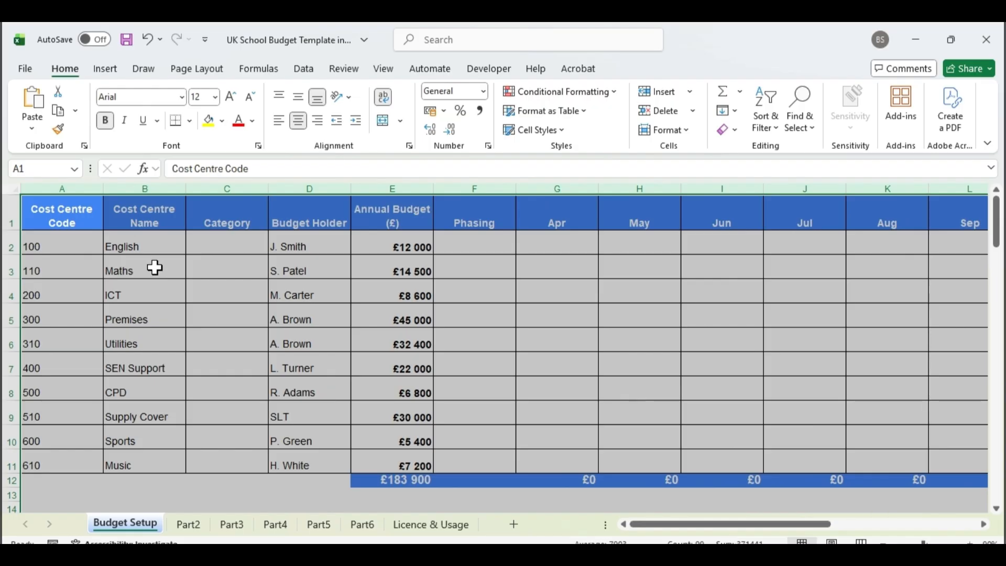
left_click(87, 243)
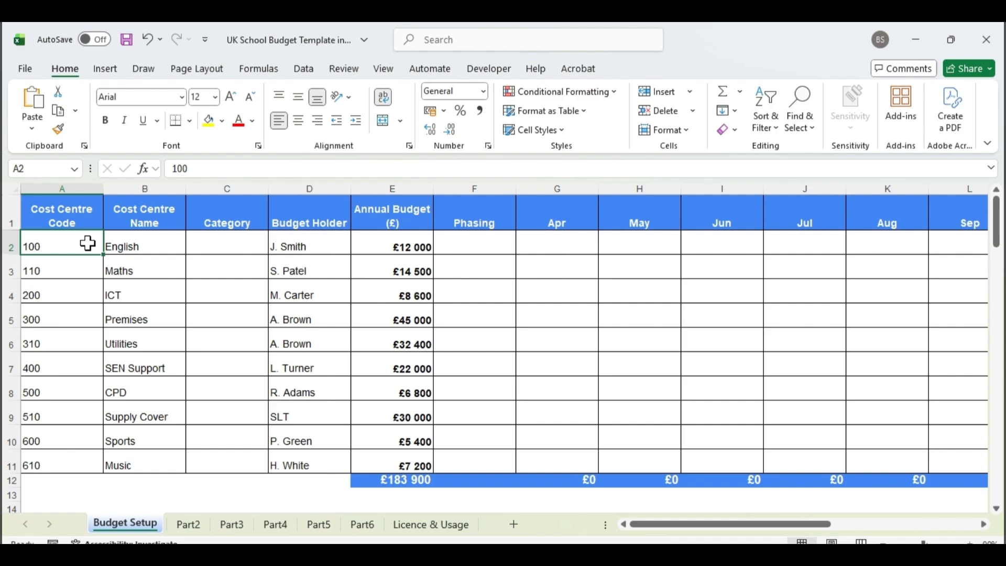
left_click(74, 183)
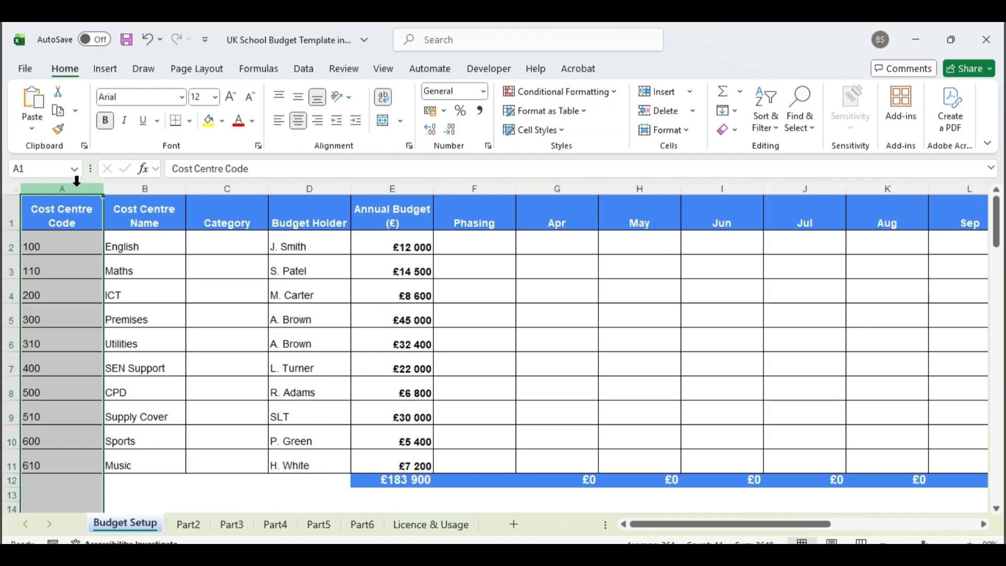
left_click(78, 247)
left_click_drag(32, 247, 187, 246)
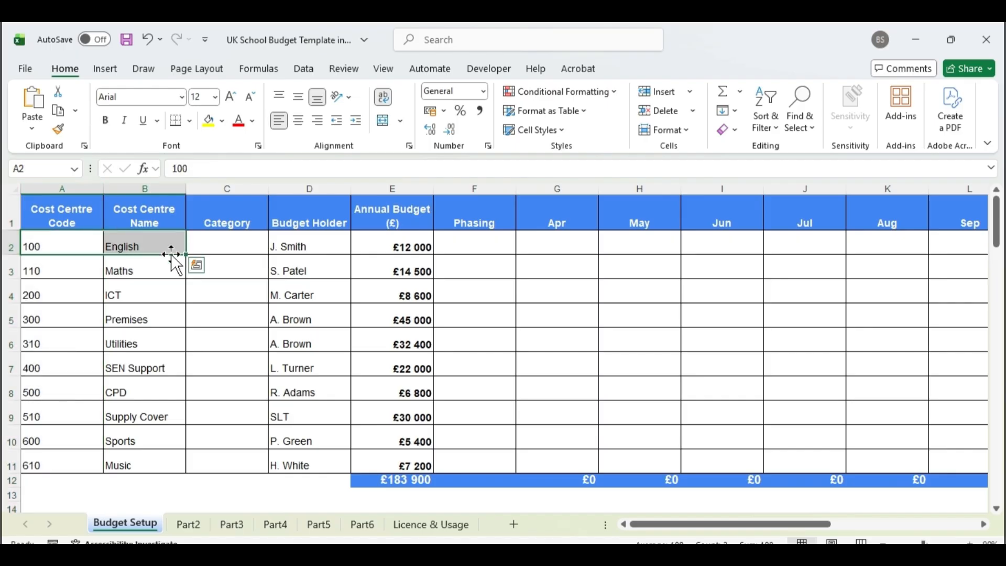
left_click_drag(73, 271, 138, 272)
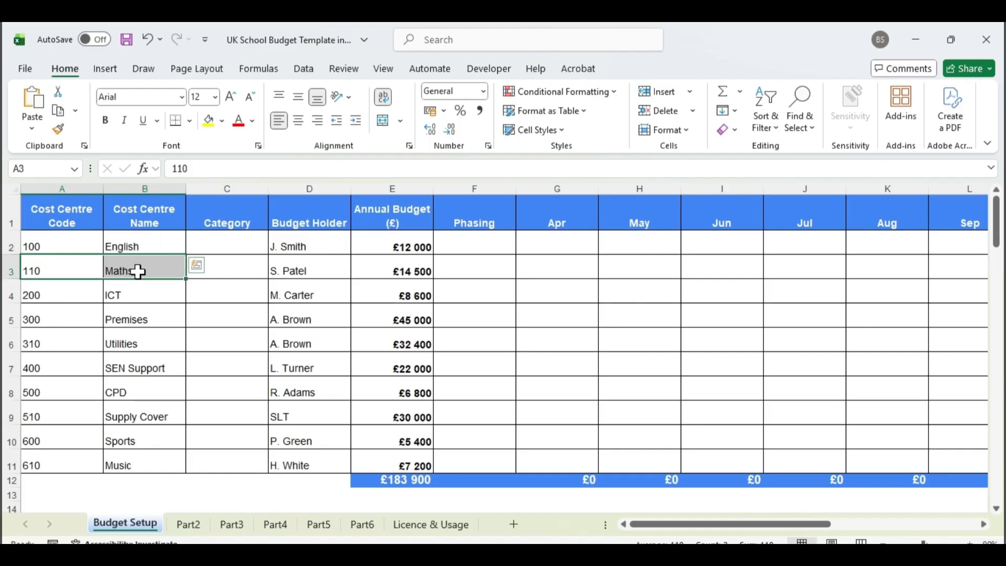
left_click(63, 319)
left_click_drag(63, 319, 152, 312)
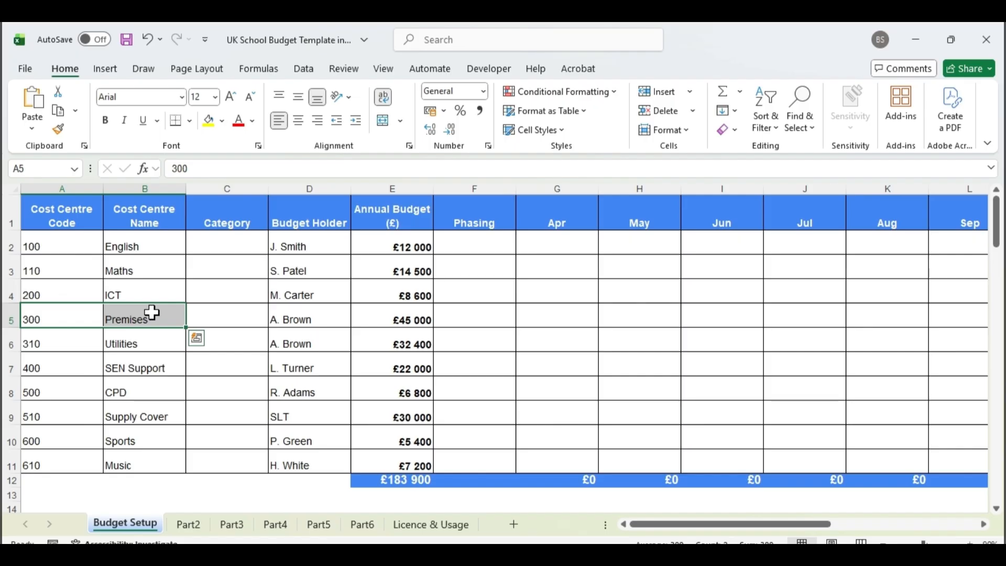
Examine the Cost Centre Name column, including the English, ICT, Premises and SEN Support entries.
left_click(162, 188)
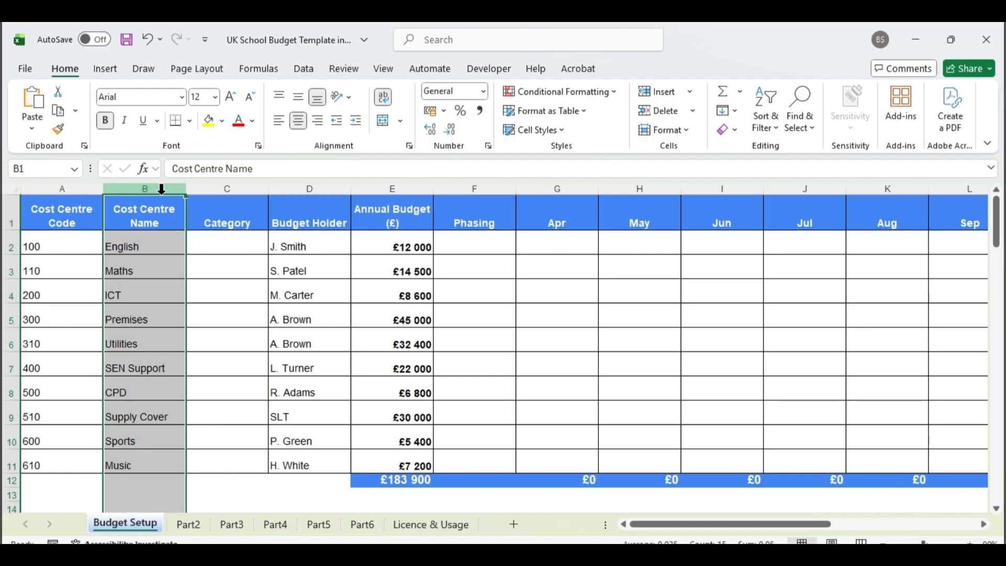
left_click(150, 243)
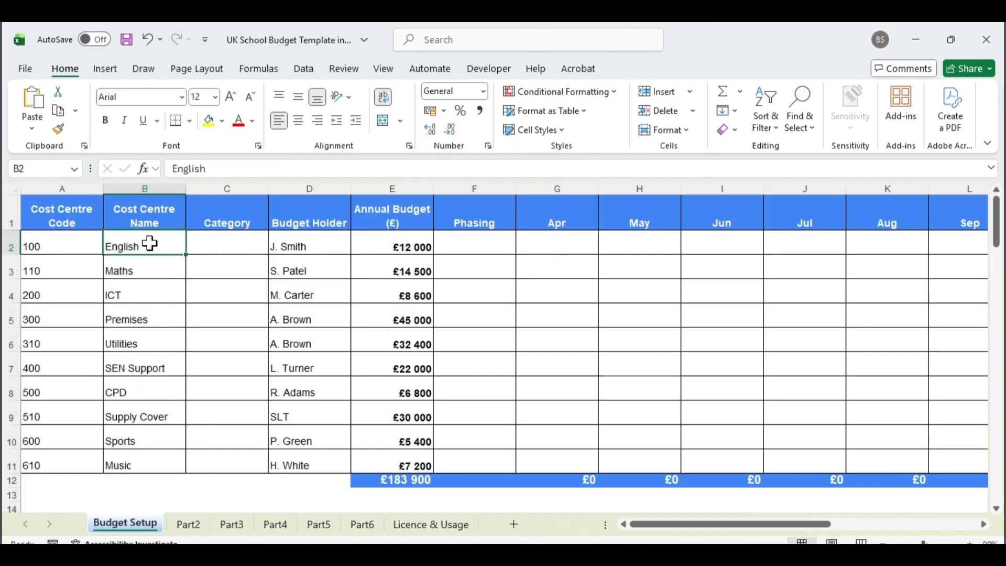
left_click(150, 291)
left_click(150, 321)
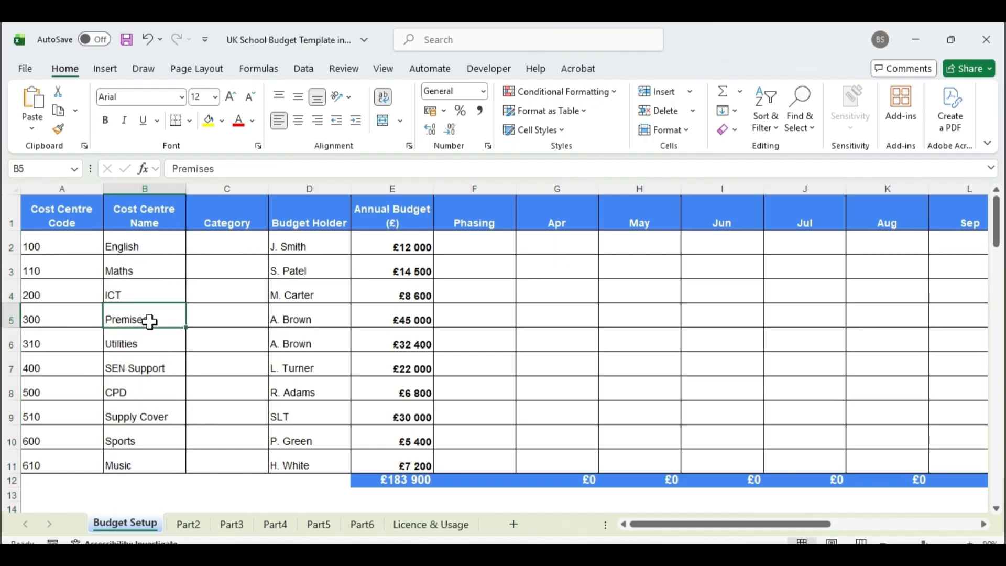
left_click(152, 369)
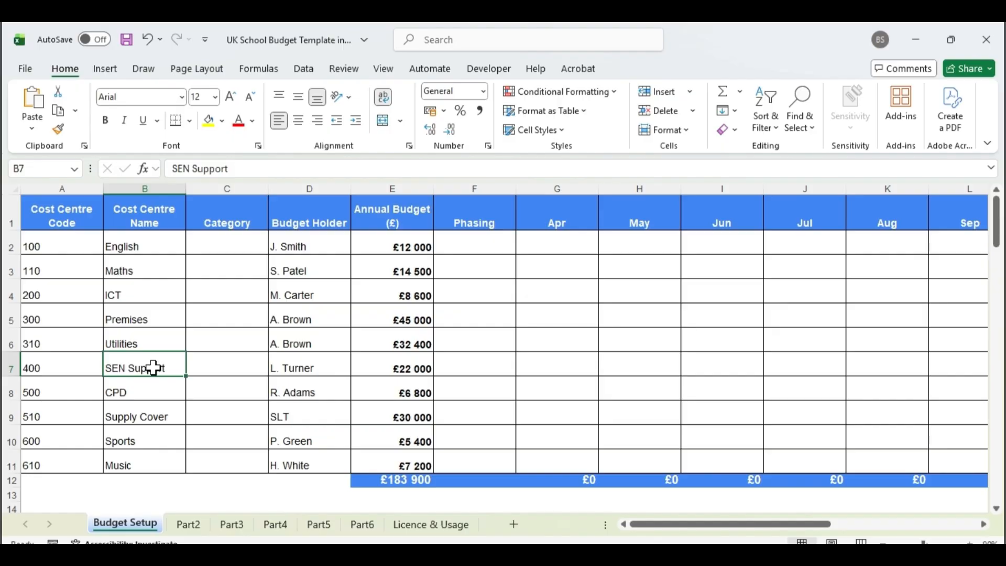
Set the Category of the English and Maths cost centres to Curriculum.
left_click(236, 187)
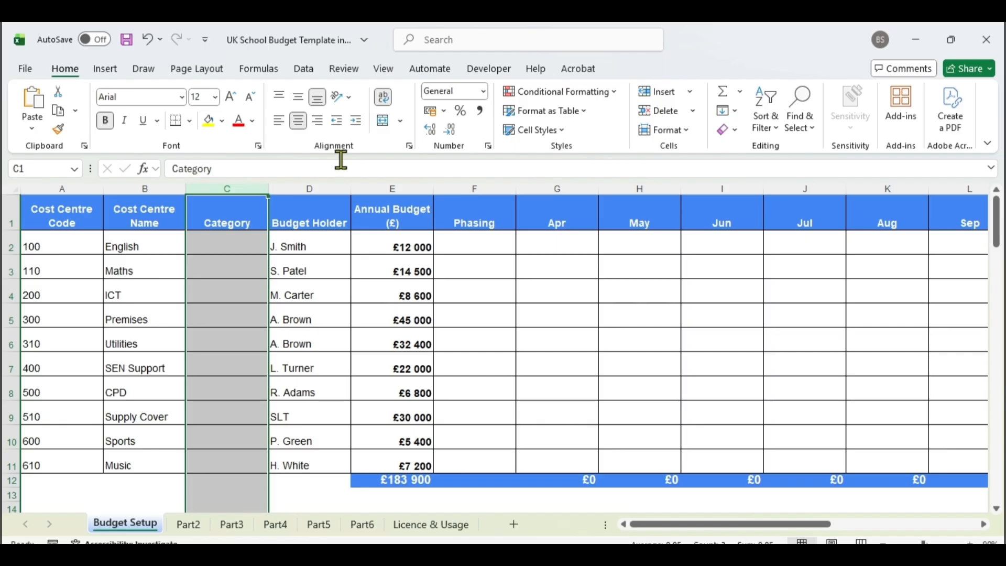
left_click(241, 239)
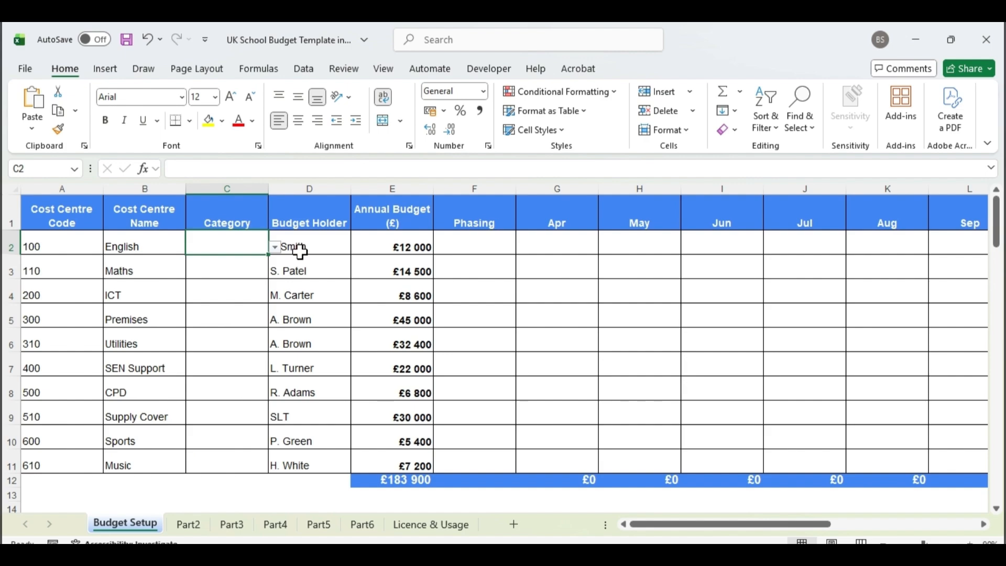
left_click(275, 247)
left_click(242, 262)
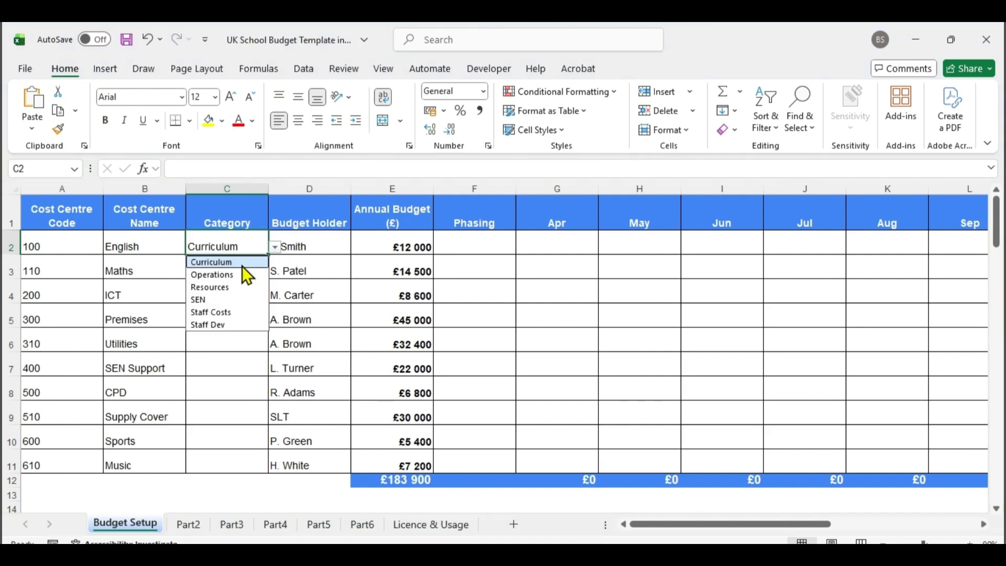
left_click(242, 267)
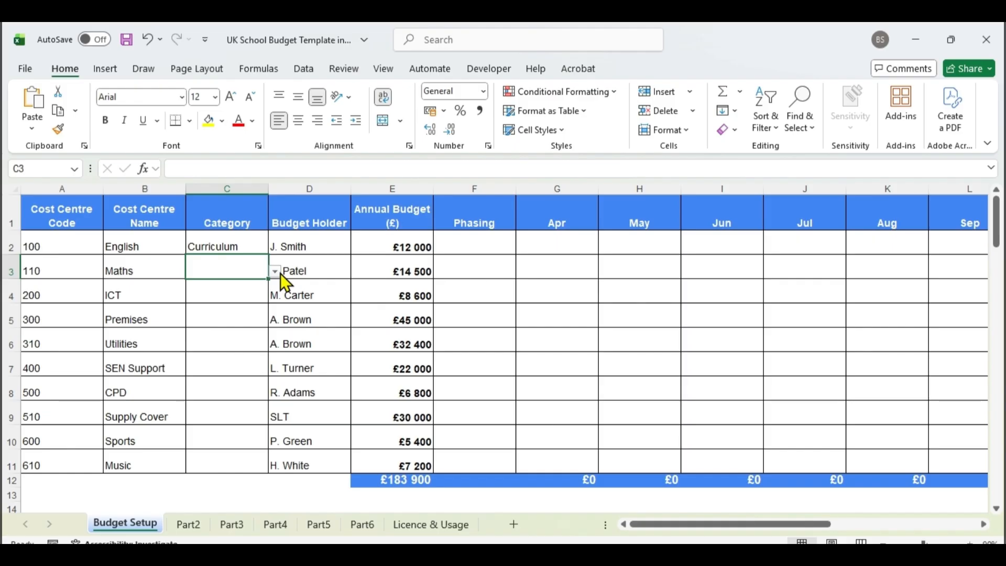
left_click(276, 272)
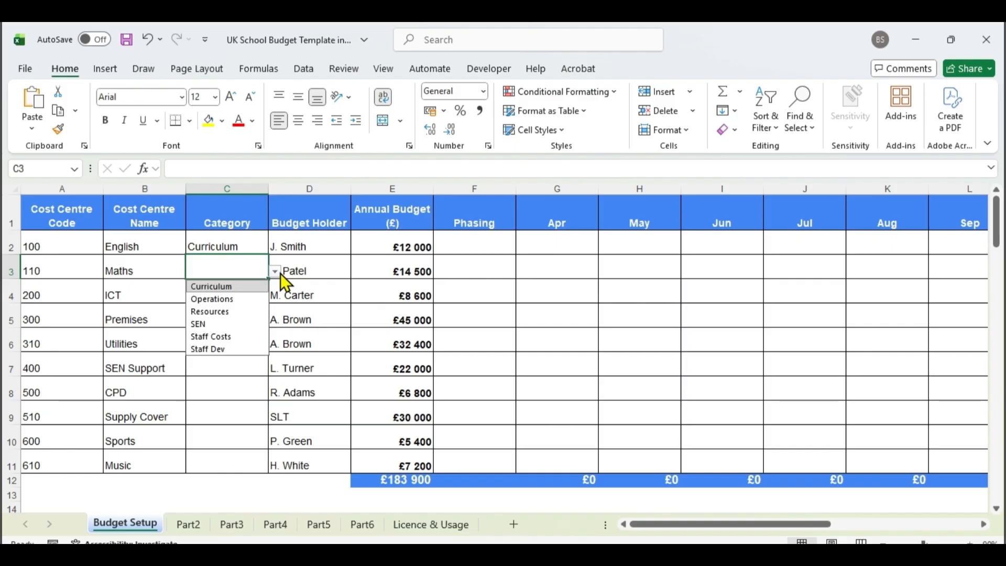
left_click(242, 287)
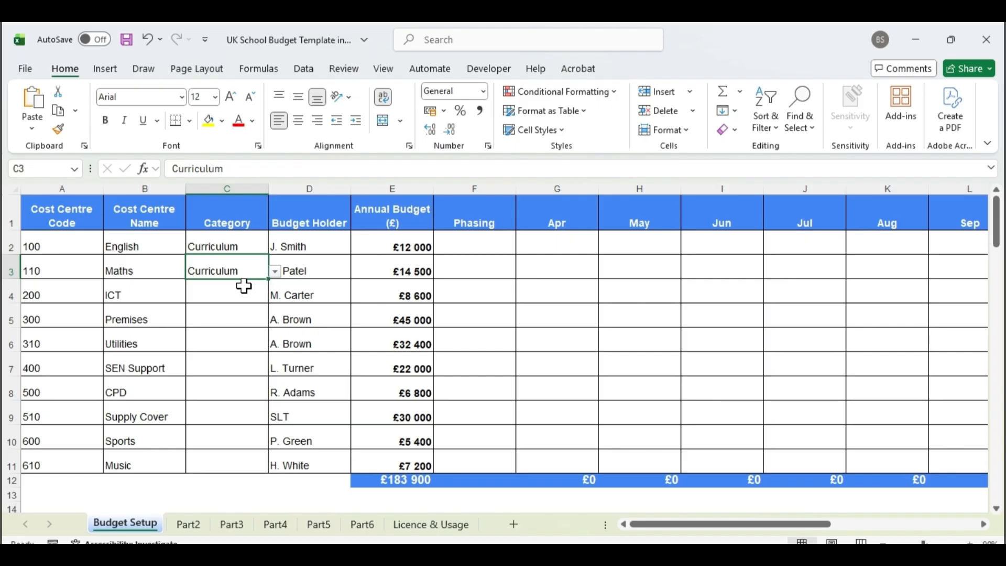
Set the Category of the ICT cost centre to Resources and of Premises to Operations.
left_click(246, 287)
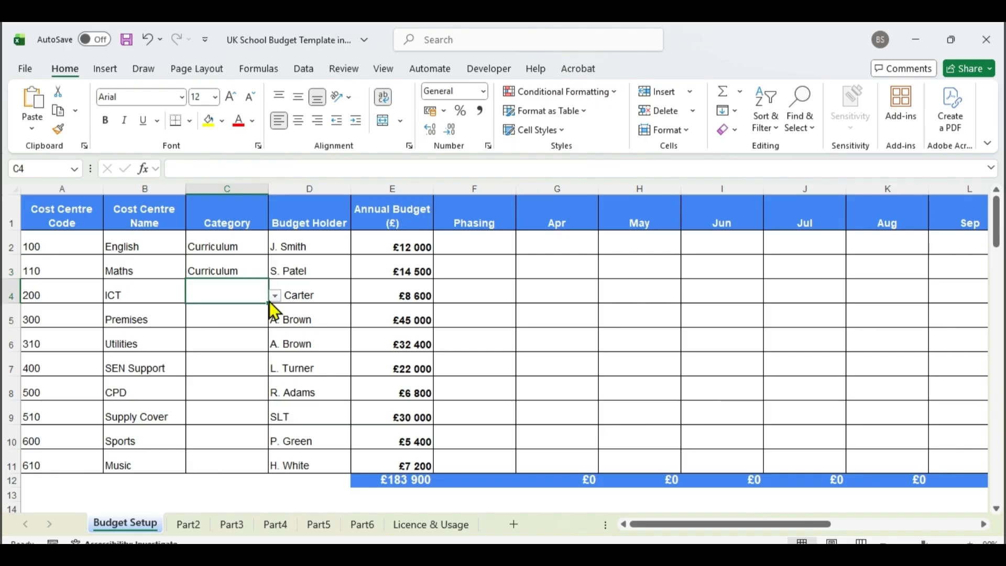
left_click(269, 300)
left_click(237, 334)
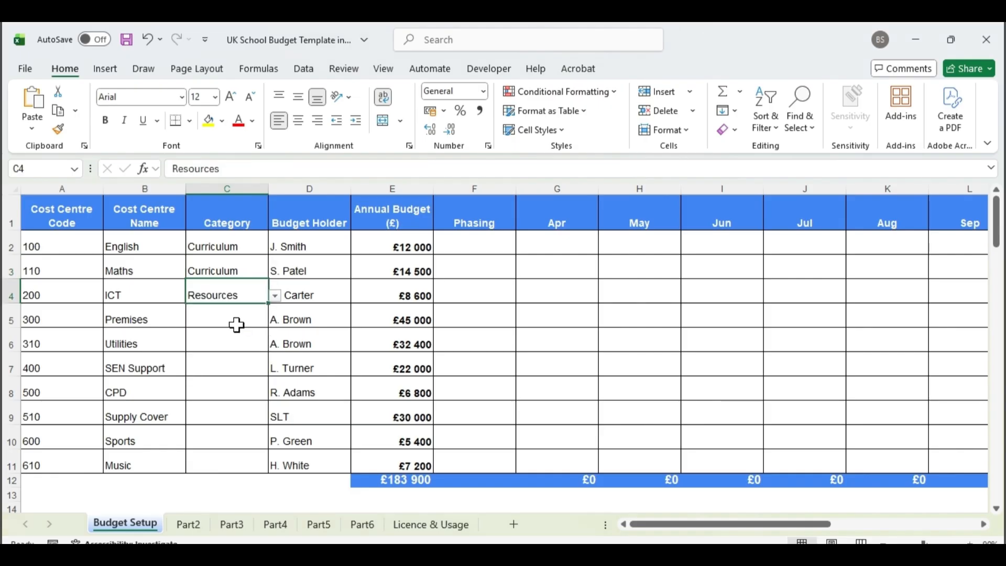
left_click(237, 325)
left_click(275, 321)
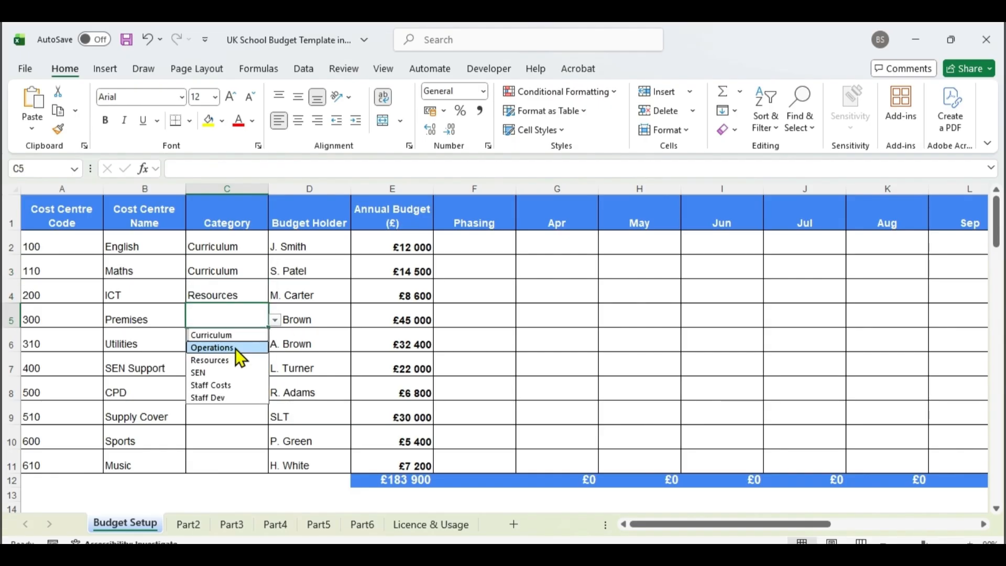
left_click(235, 348)
Set the Category of the Utilities cost centre to Operations and of SEN Support to SEN.
left_click(238, 345)
left_click(274, 344)
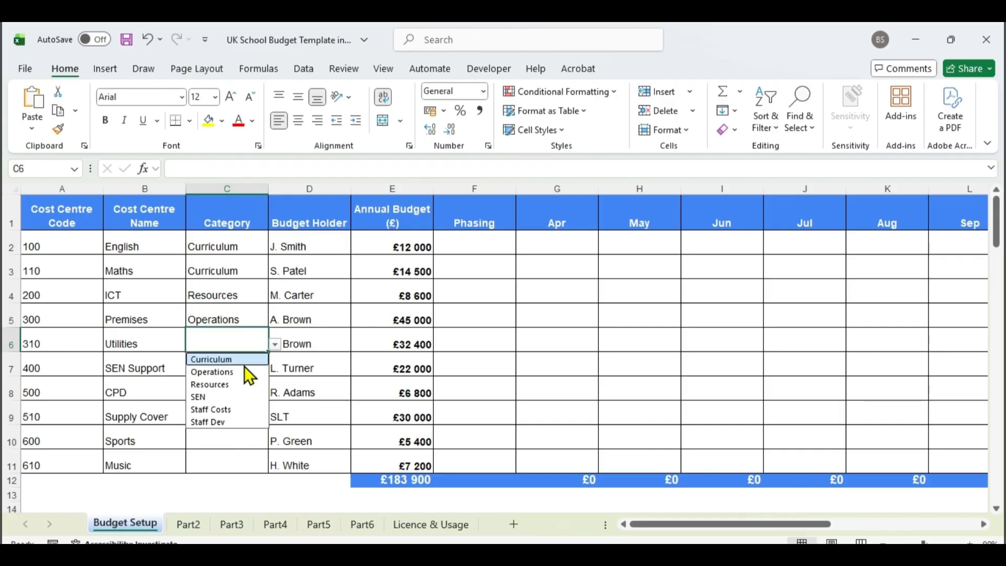
left_click(244, 366)
left_click(237, 363)
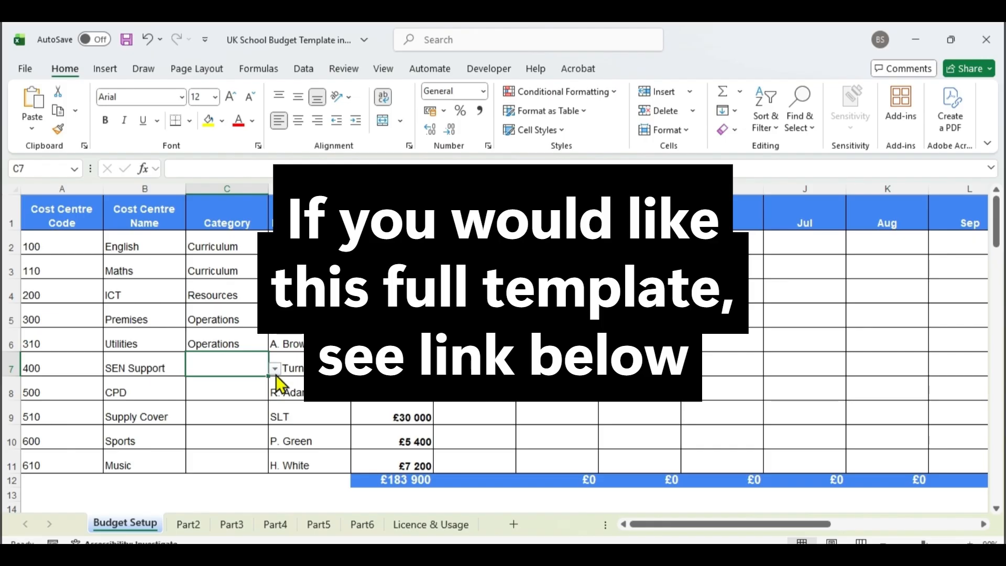
left_click(275, 372)
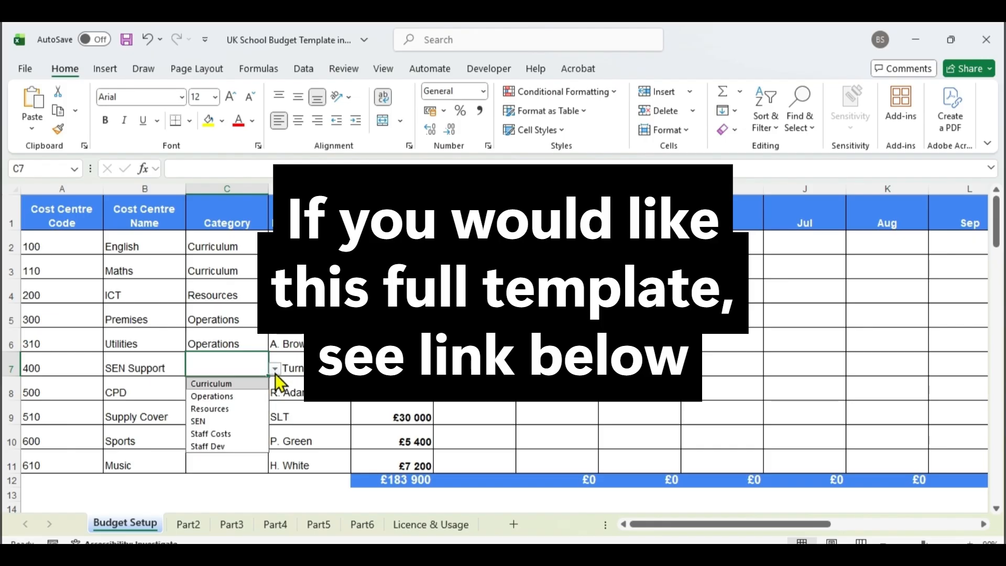
left_click(235, 422)
Set the Category of the CPD cost centre to Staff Dev and of Supply Cover to Staff Costs.
left_click(233, 387)
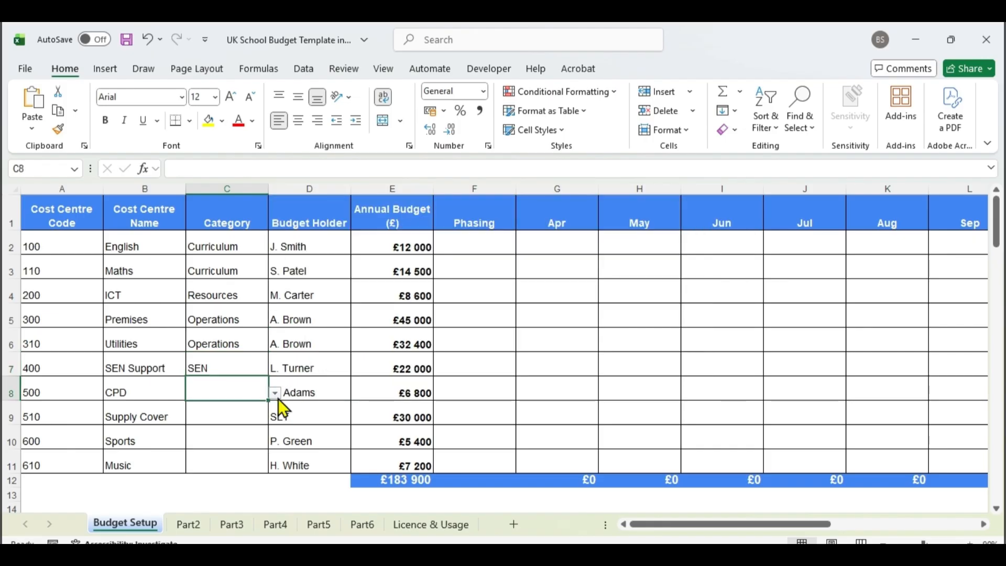
left_click(276, 395)
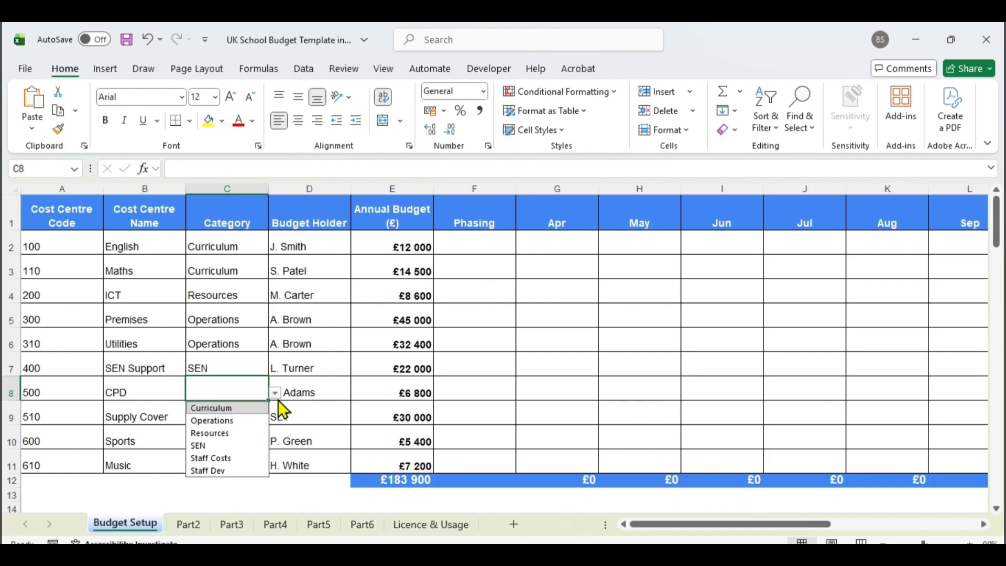
left_click(248, 469)
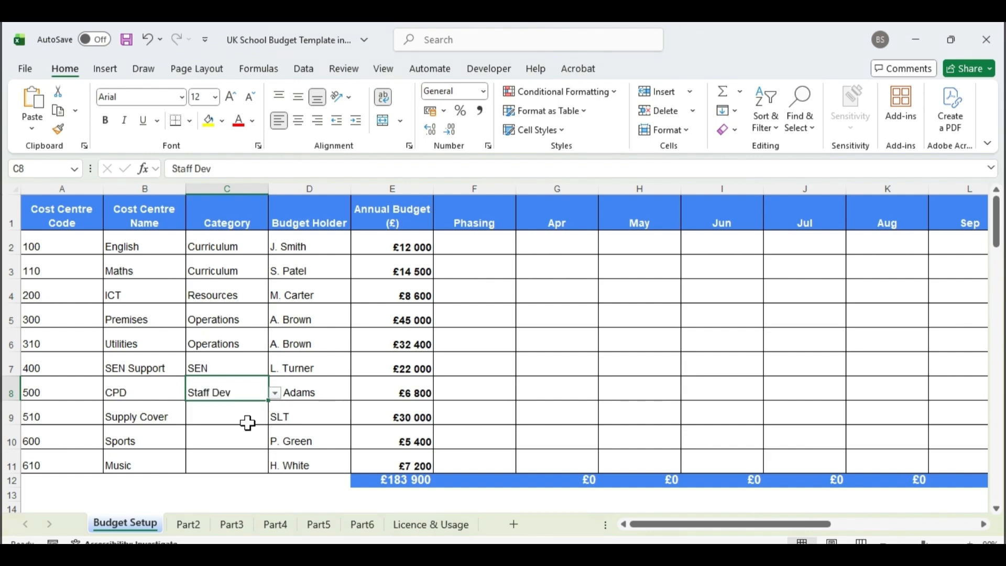
left_click(247, 423)
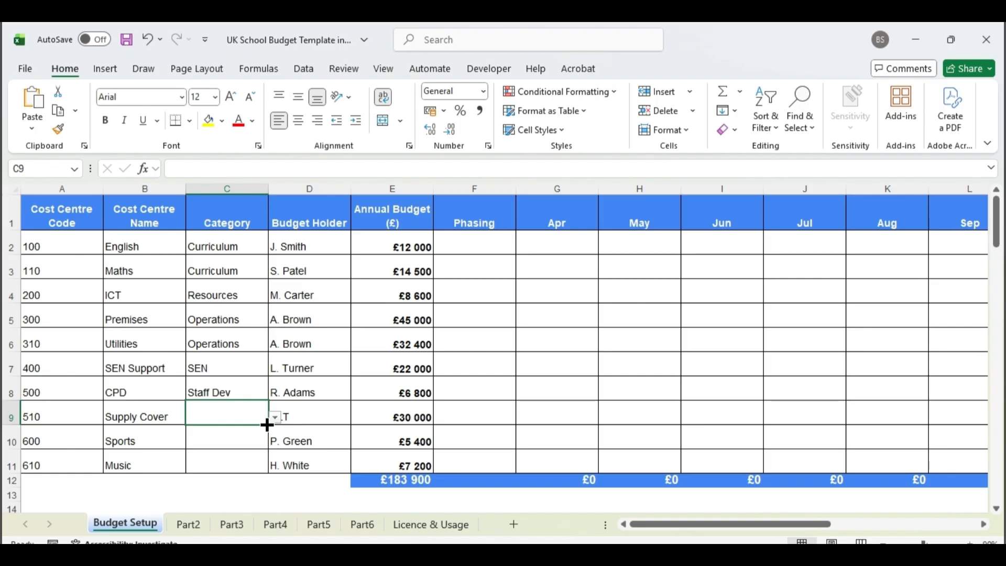
left_click(276, 418)
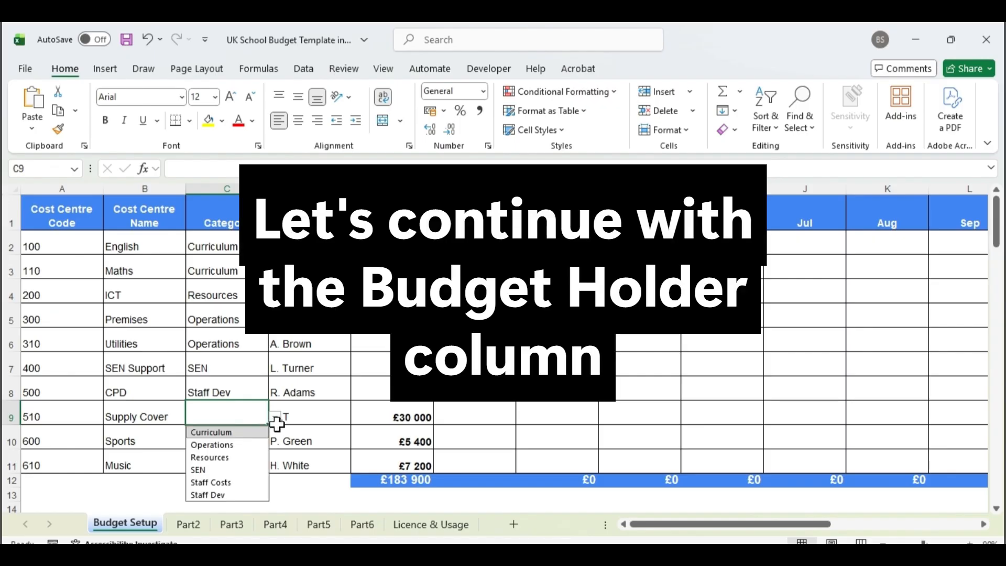
left_click(234, 482)
Set the Category of the Sports and Music cost centres to Curriculum.
left_click(236, 442)
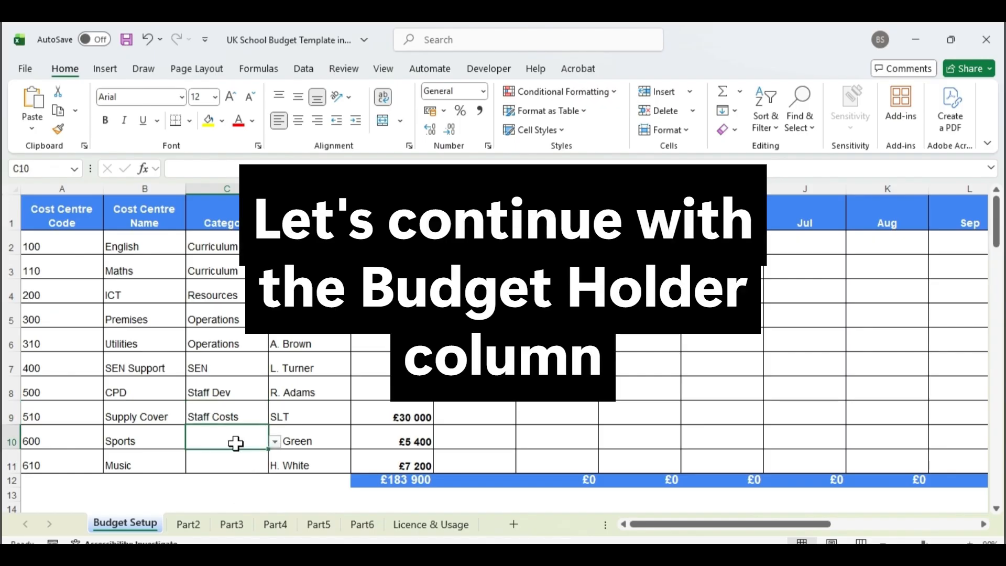
left_click(275, 443)
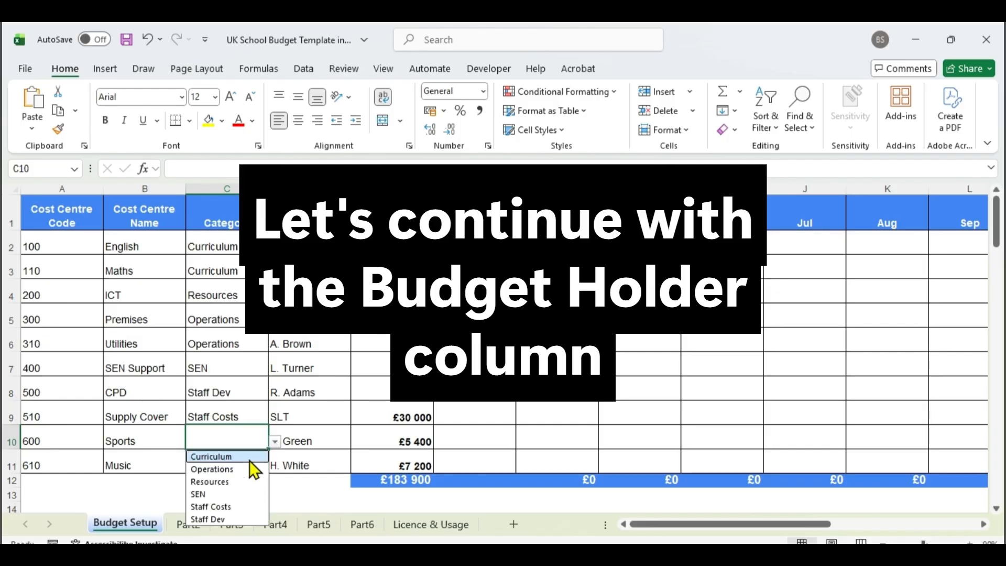
left_click(250, 459)
left_click(251, 459)
left_click(274, 466)
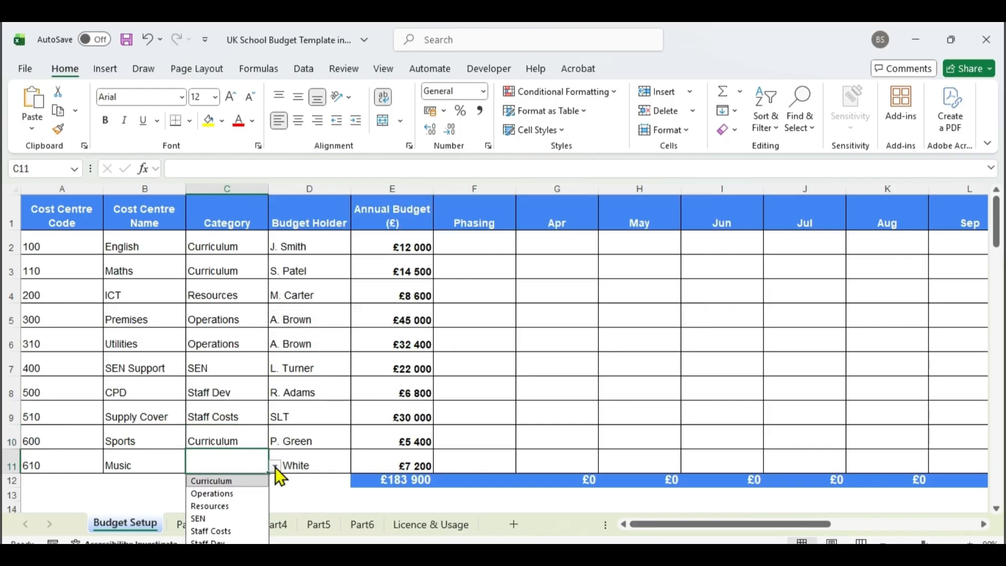
left_click(246, 481)
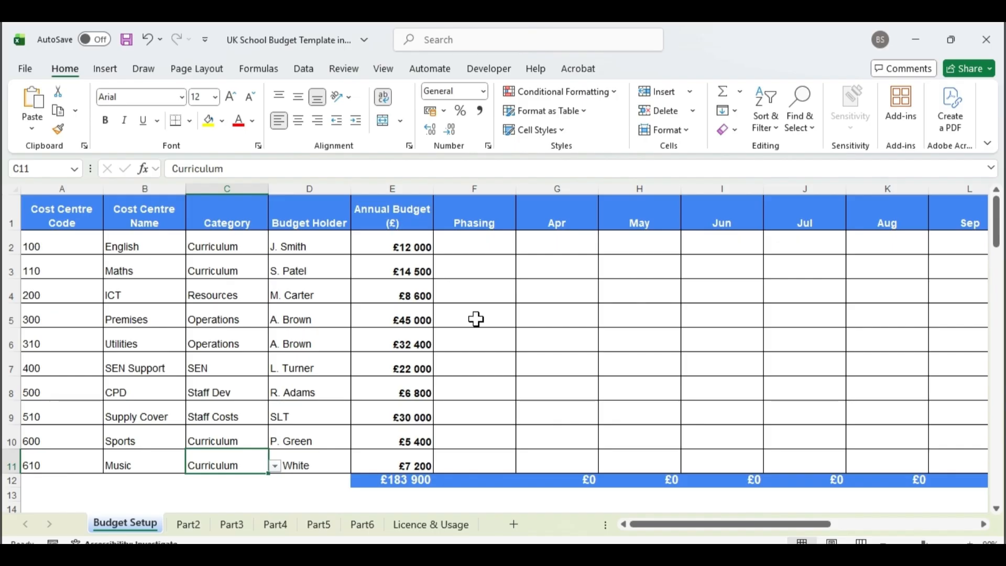
Review the Budget Holder column, the English cost centre's row and the Annual Budget (£) column.
left_click(305, 183)
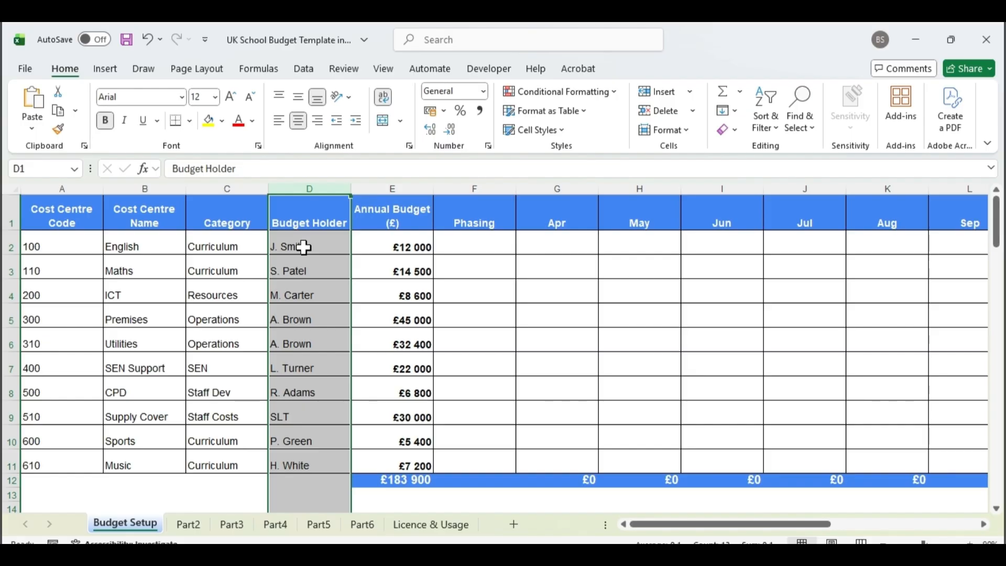
left_click(12, 246)
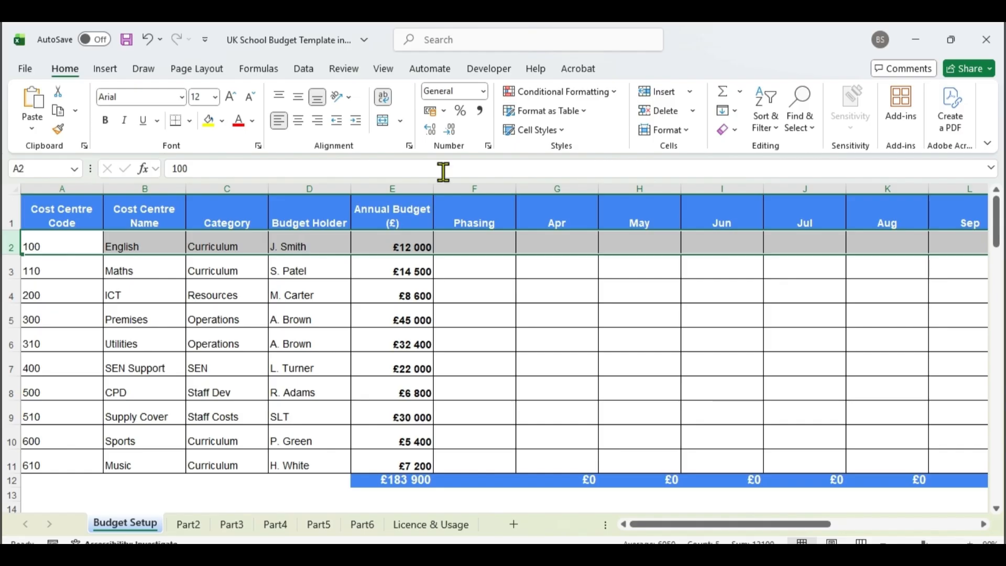
left_click(399, 185)
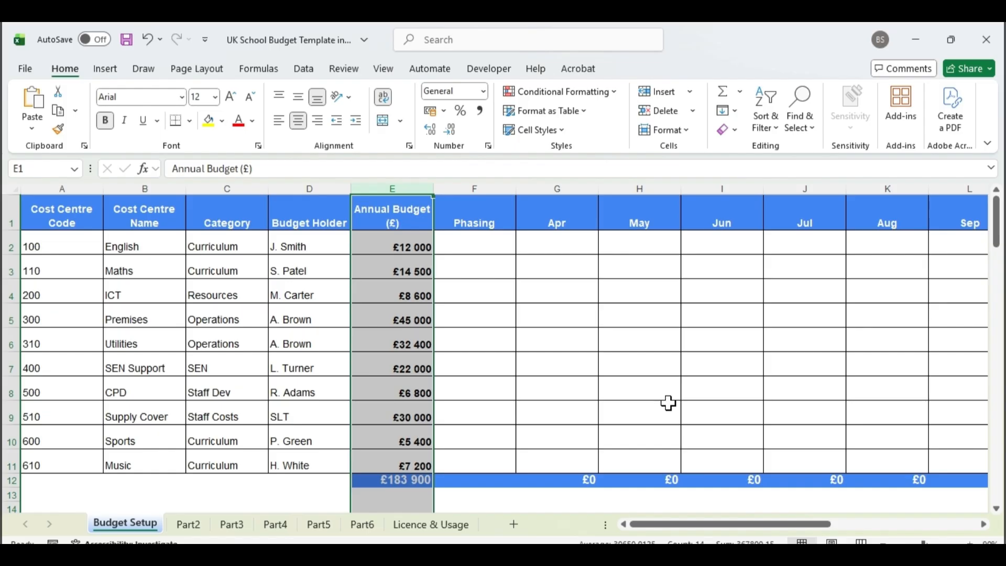
Review the annual budgets of the English and Premises cost centres and the Phasing column.
left_click(412, 244)
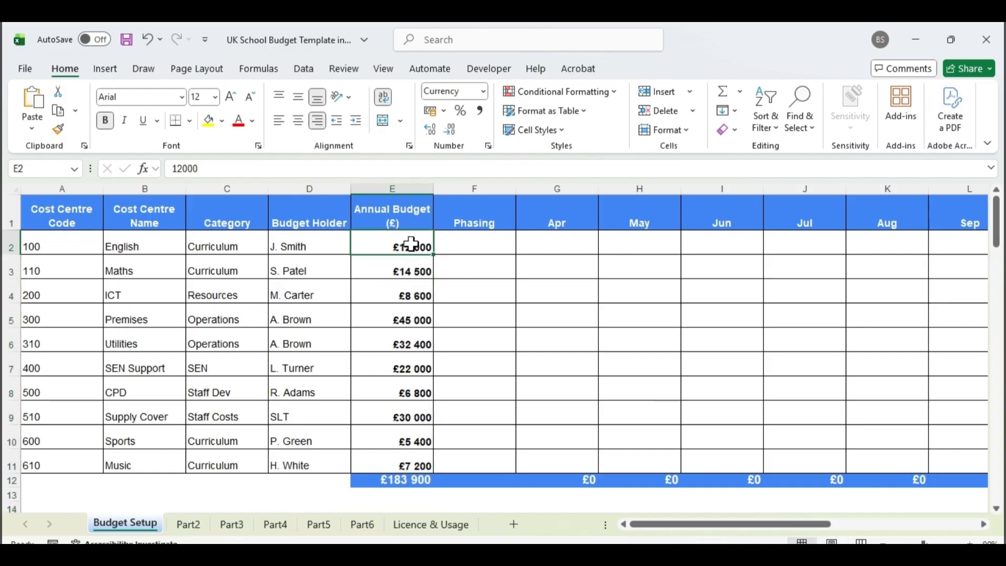
left_click(401, 321)
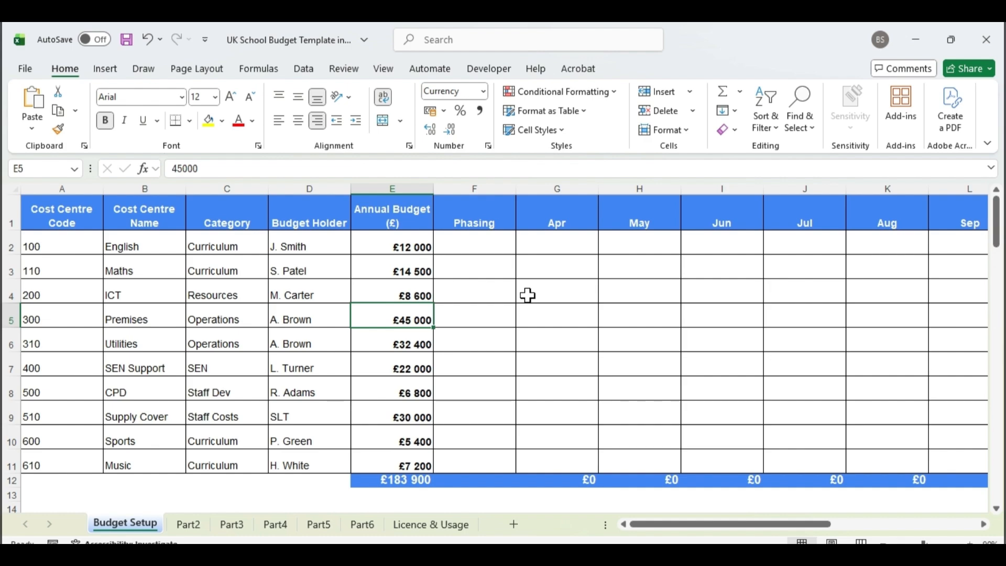
left_click(474, 188)
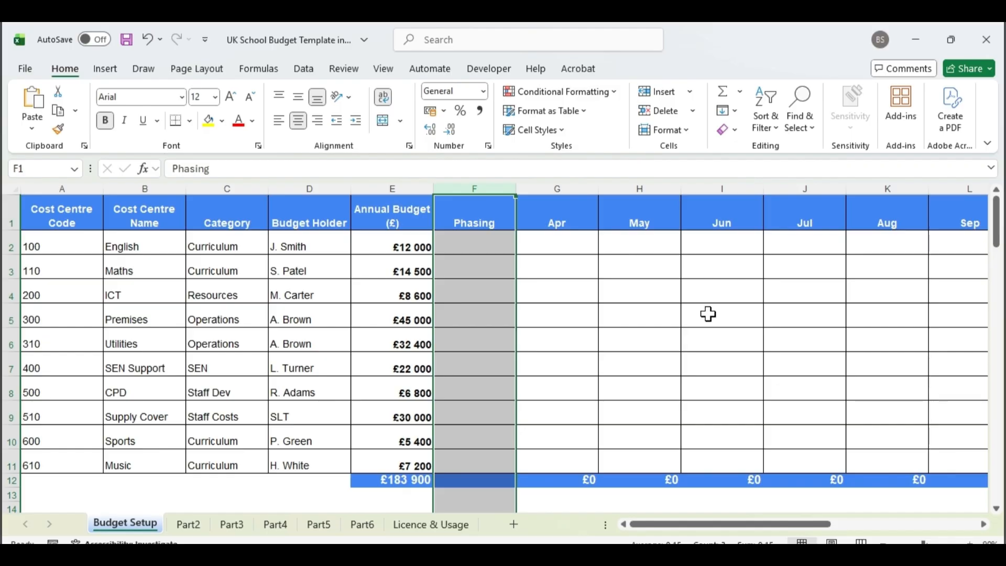
Set the Phasing of the English and Maths cost centres to Even.
left_click(496, 248)
left_click(523, 248)
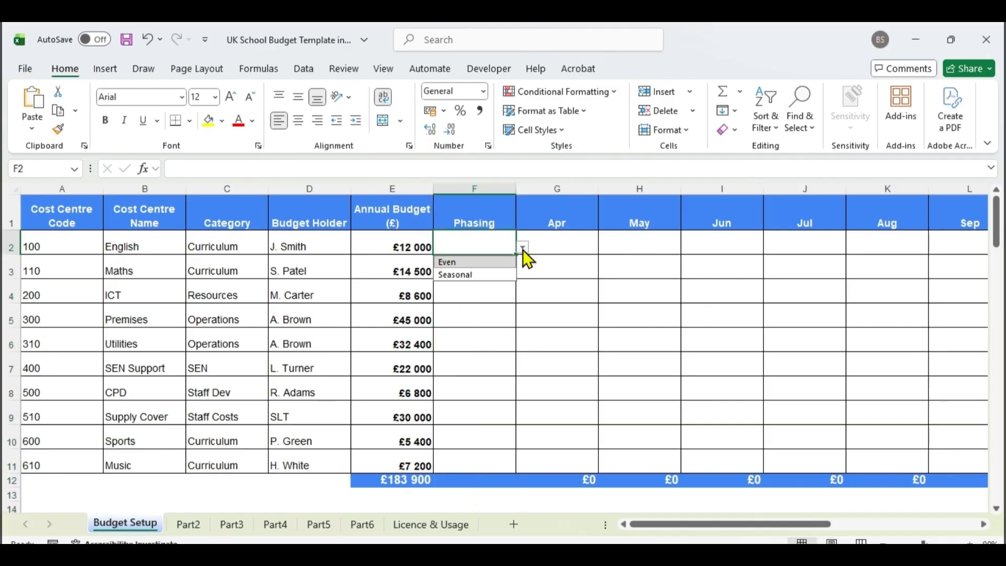
left_click(507, 262)
left_click(507, 266)
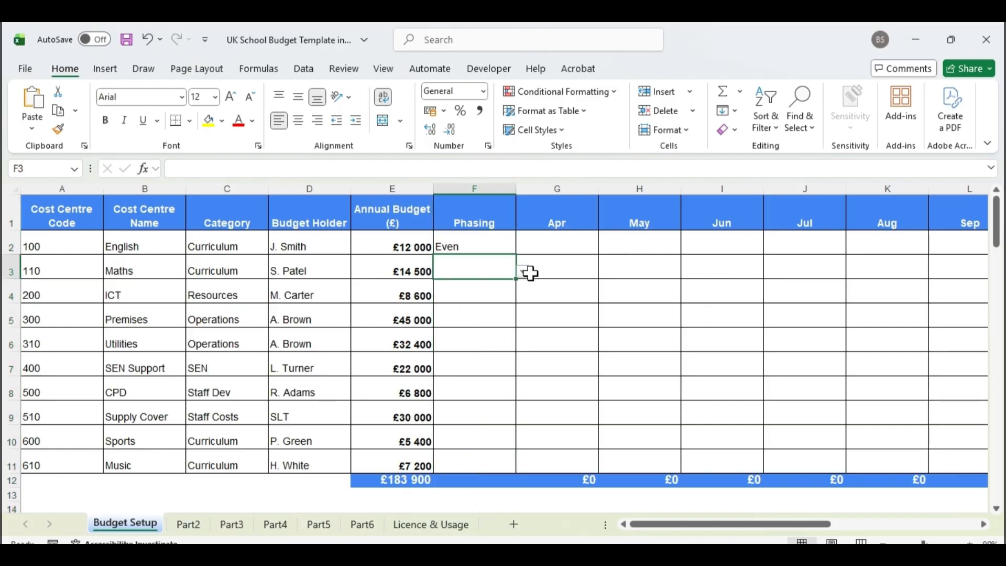
left_click(524, 272)
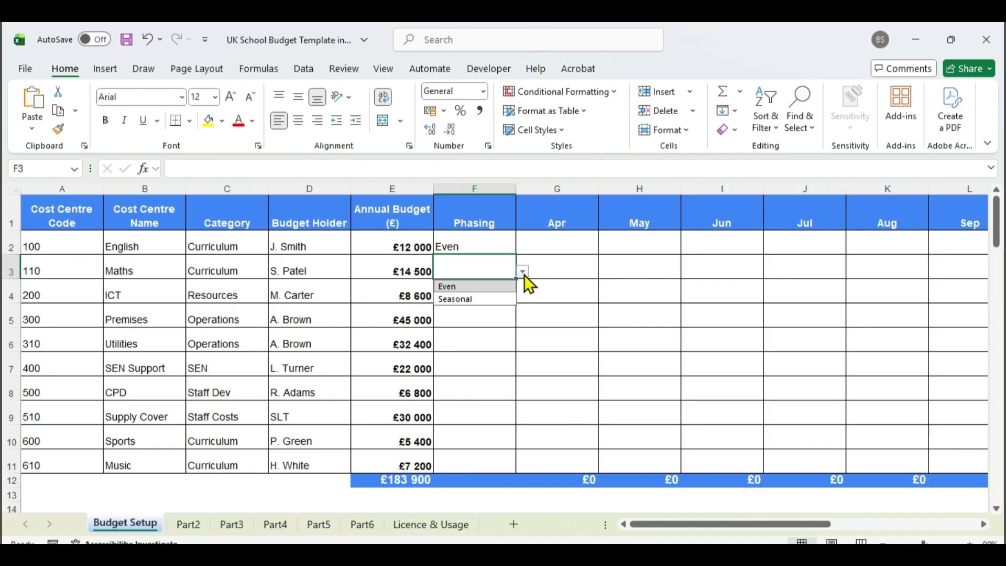
left_click(495, 288)
left_click(494, 291)
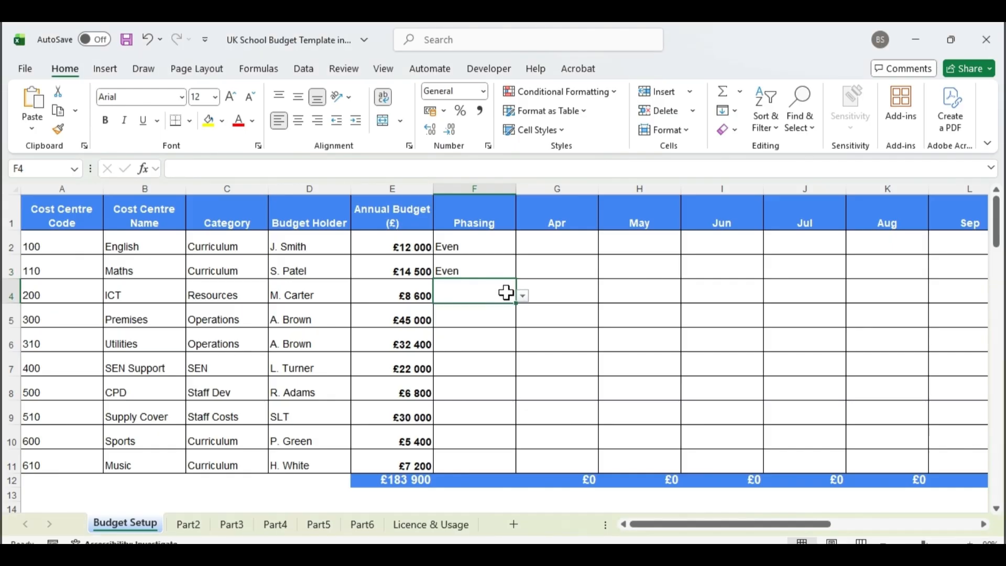
Set the Phasing of the ICT cost centre to Even.
left_click(520, 298)
left_click(513, 297)
left_click(521, 296)
left_click(500, 313)
left_click(499, 315)
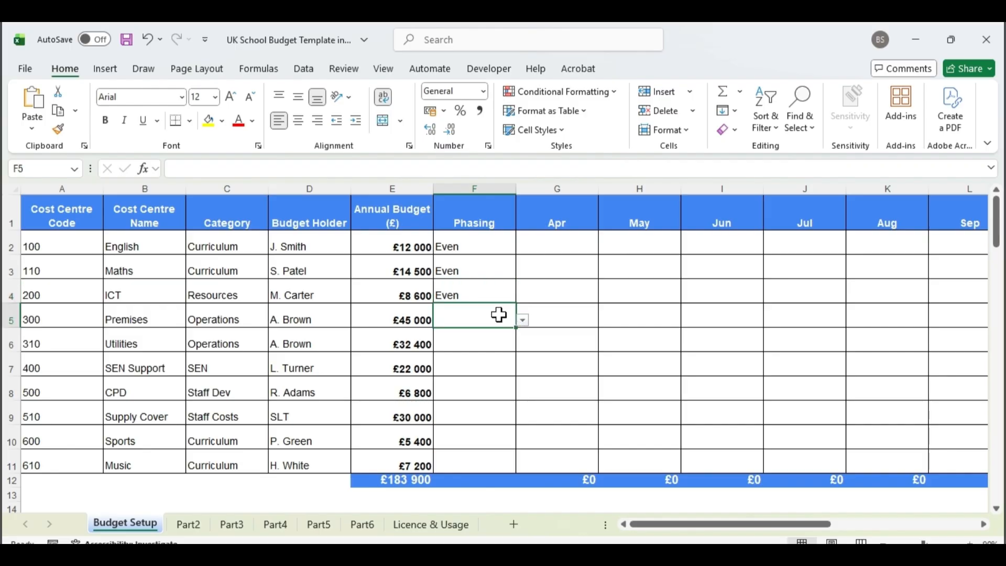
Set the Phasing of the Premises and Utilities cost centres to Seasonal.
left_click(522, 320)
left_click(502, 344)
left_click(495, 346)
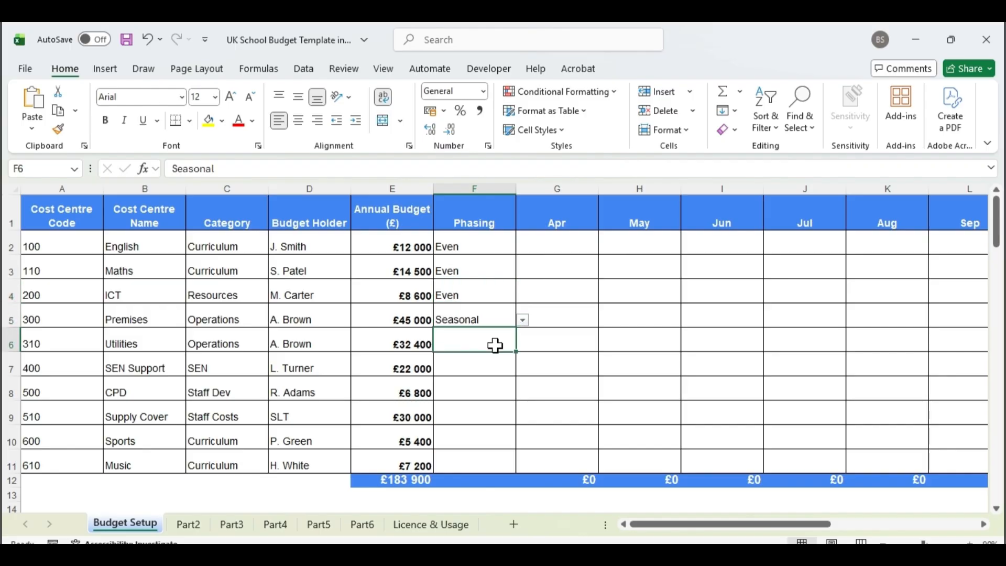
left_click(522, 344)
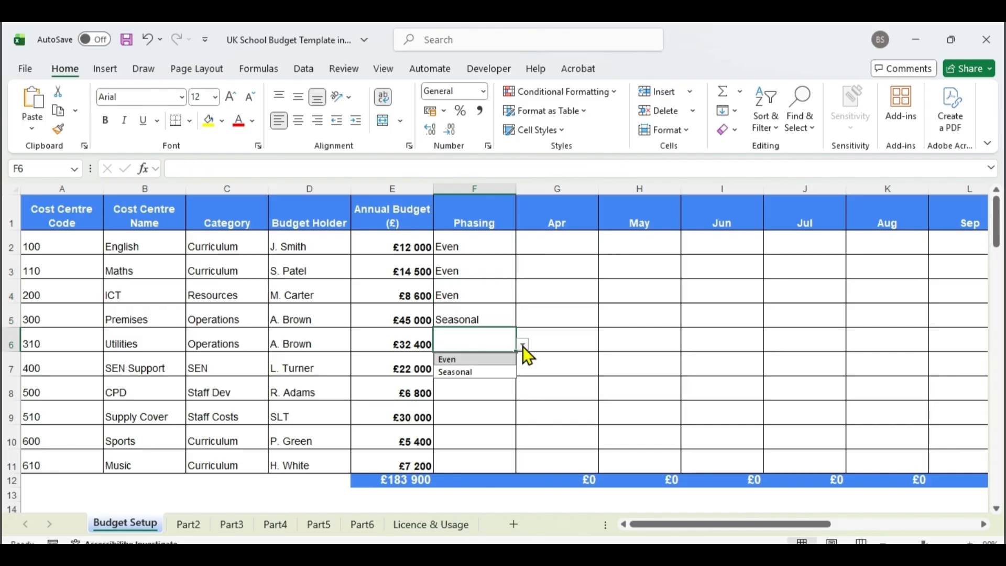
left_click(488, 373)
left_click(488, 358)
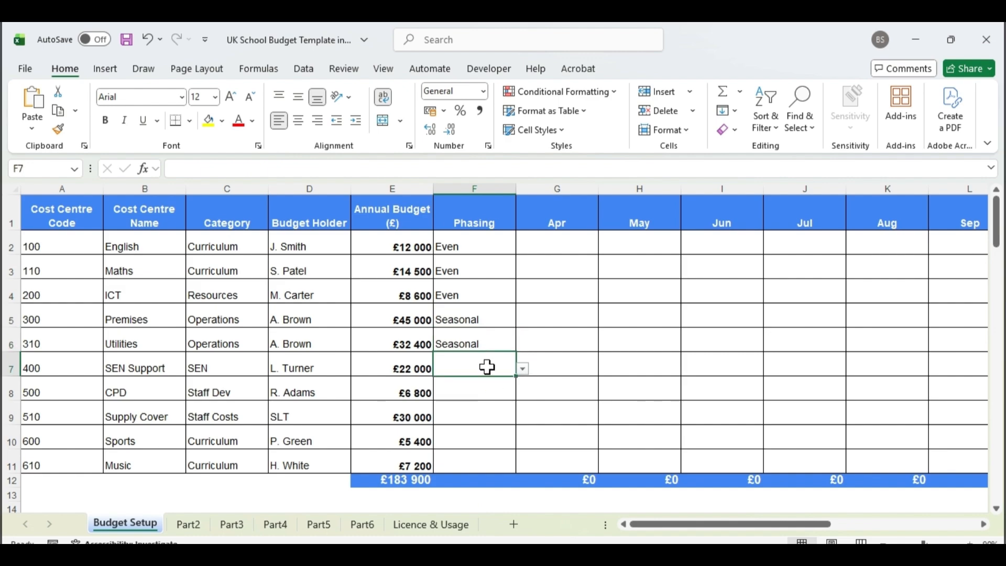
Set the Phasing of the SEN Support and CPD cost centres to Even.
left_click(522, 370)
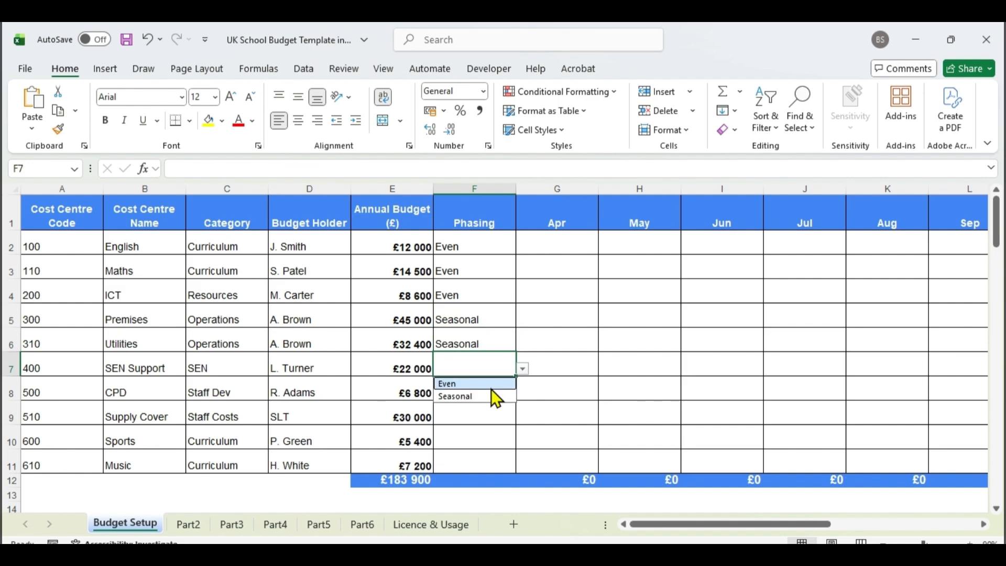
left_click(491, 387)
left_click(491, 391)
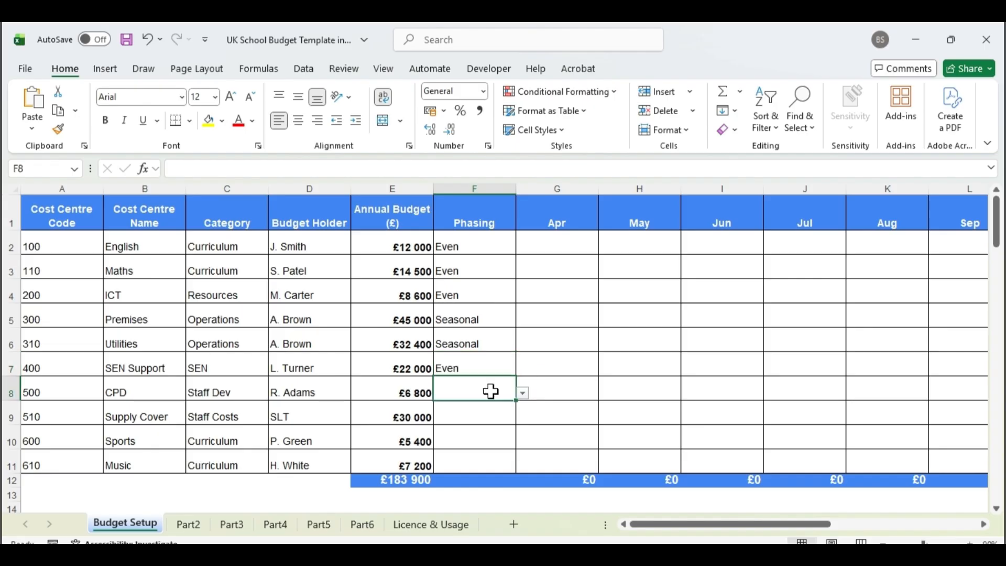
left_click(521, 394)
left_click(479, 412)
left_click(488, 413)
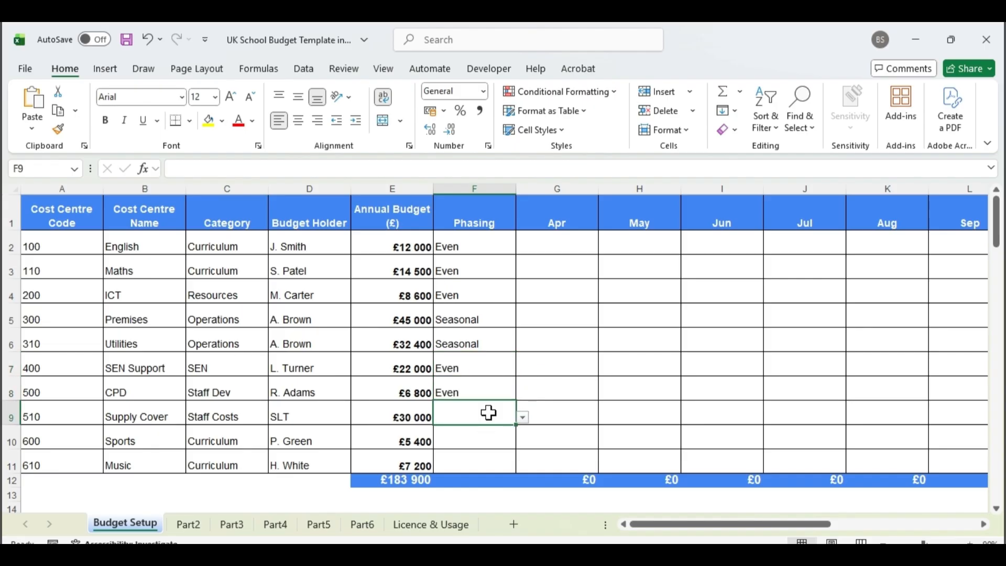
Set the Phasing of the Supply Cover cost centre to Seasonal.
left_click(522, 417)
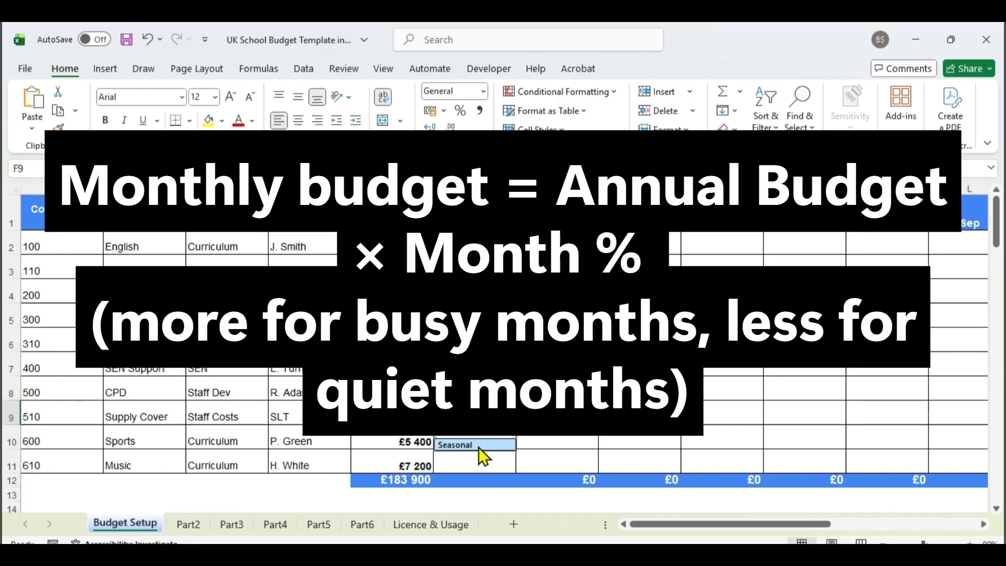
left_click(479, 445)
left_click(479, 440)
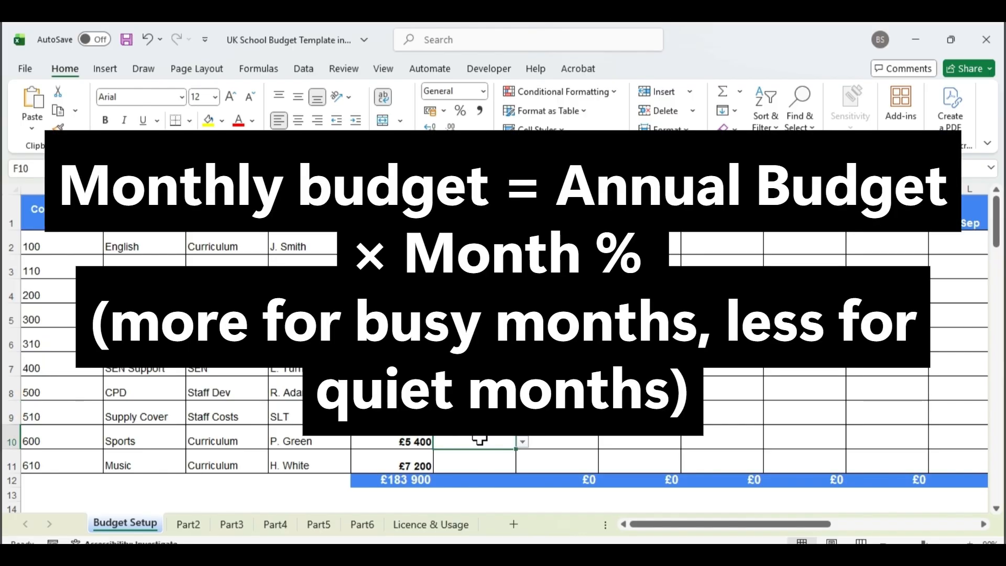
Set the Phasing of the Sports and Music cost centres to Even.
left_click(523, 443)
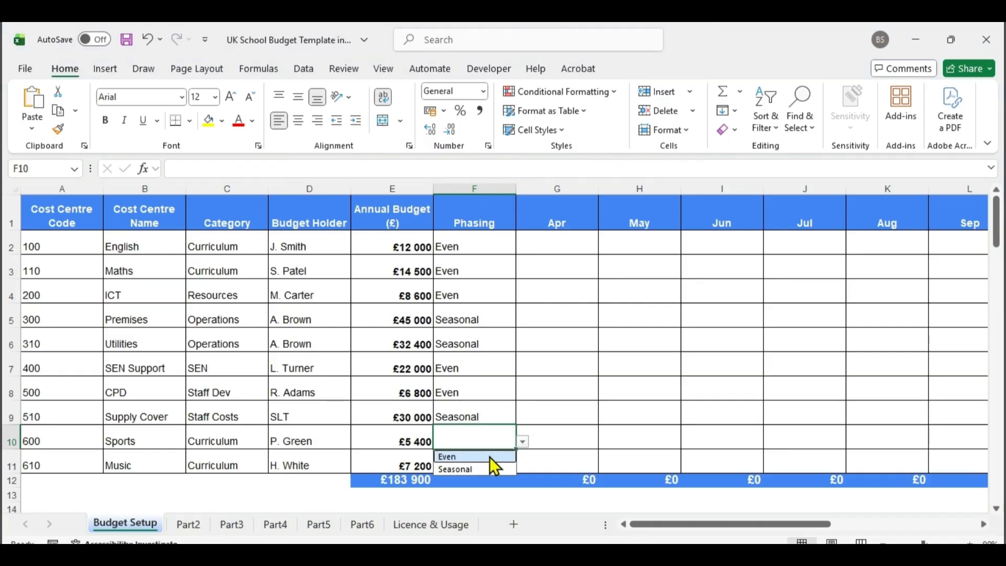
left_click(489, 457)
left_click(493, 461)
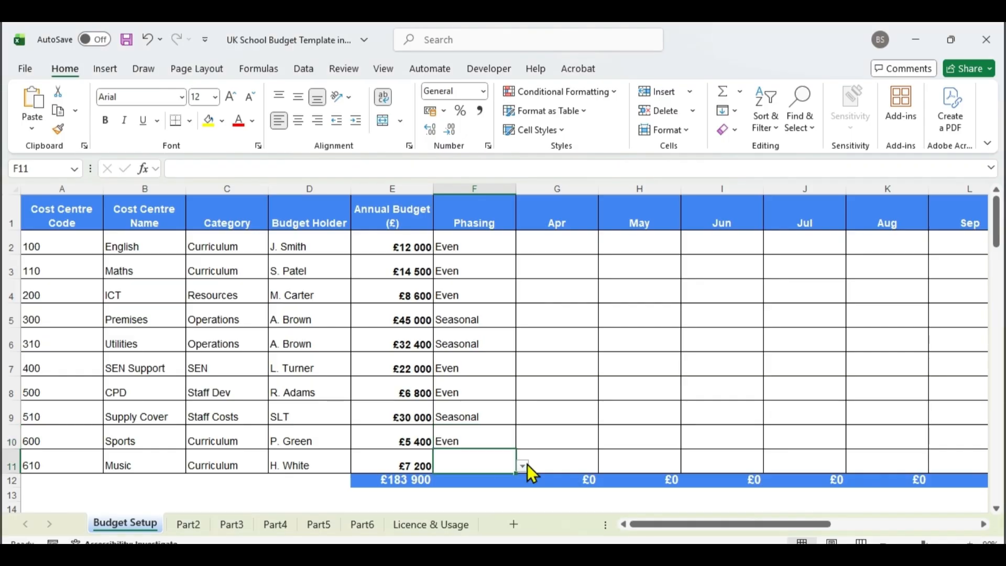
left_click(526, 465)
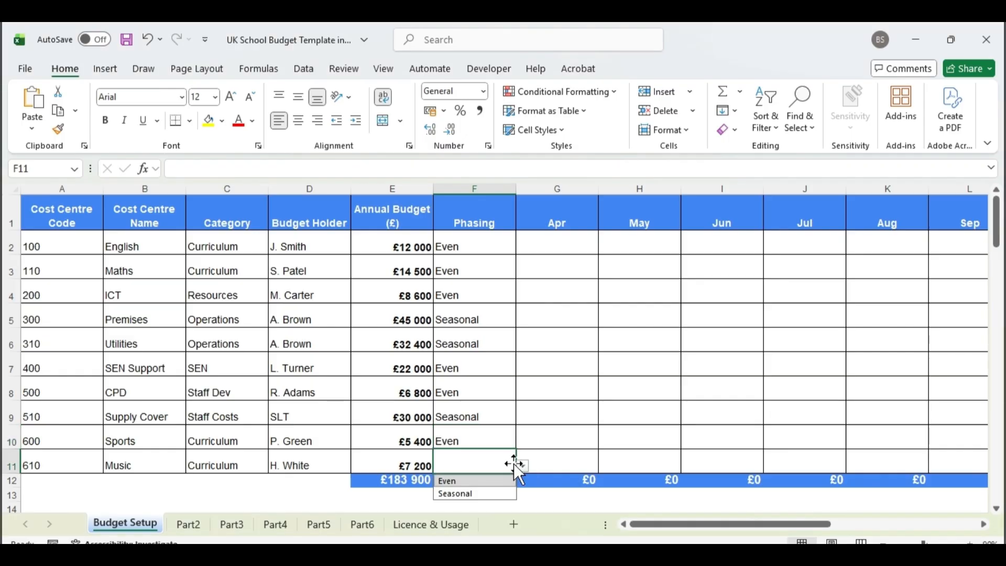
left_click(477, 483)
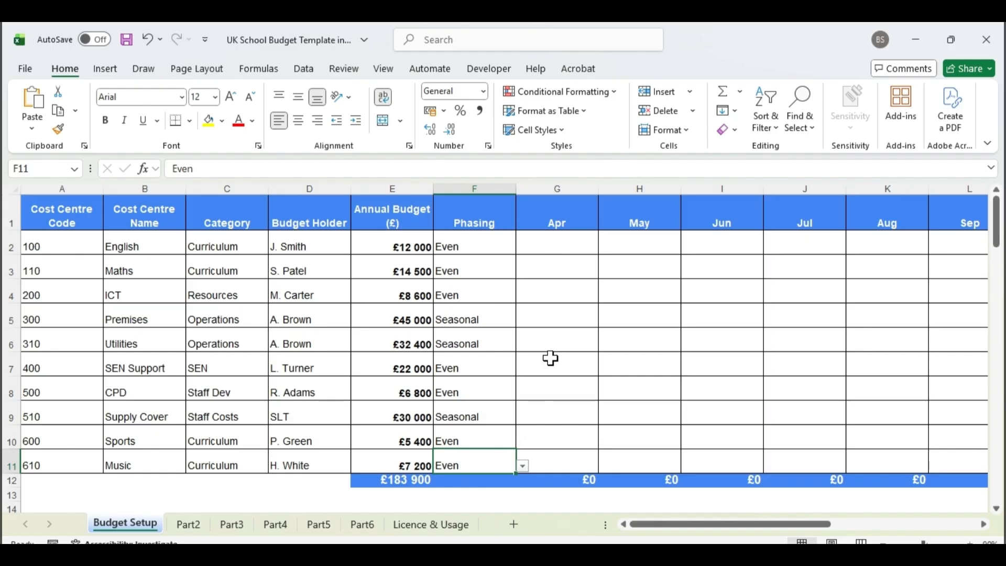
Enter =IF($F2="Even";$E2/12;IF($F2="Seasonal";$E2*B$17;0)) as the April budget of the English cost centre in G2.
left_click(545, 247)
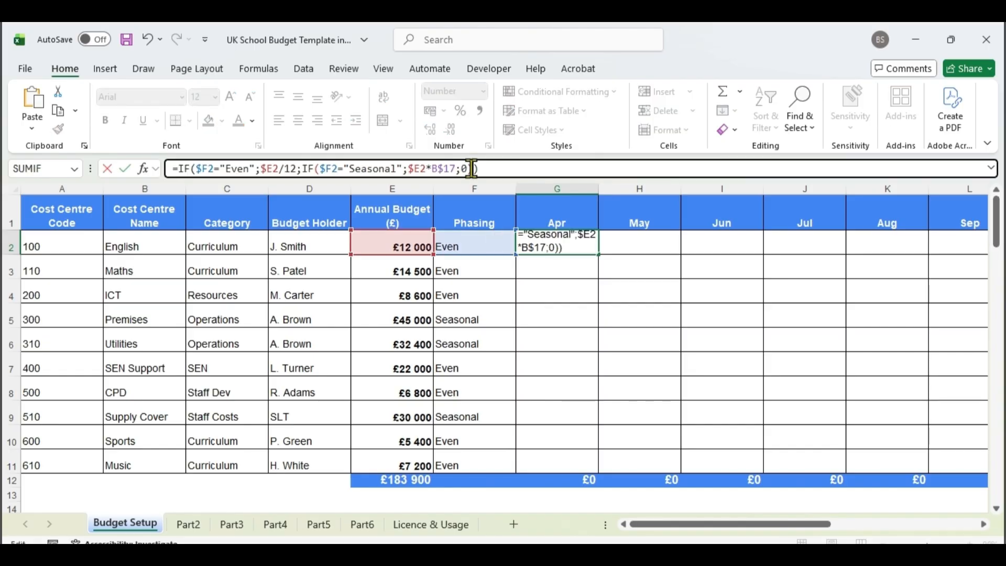
left_click_drag(472, 168, 171, 168)
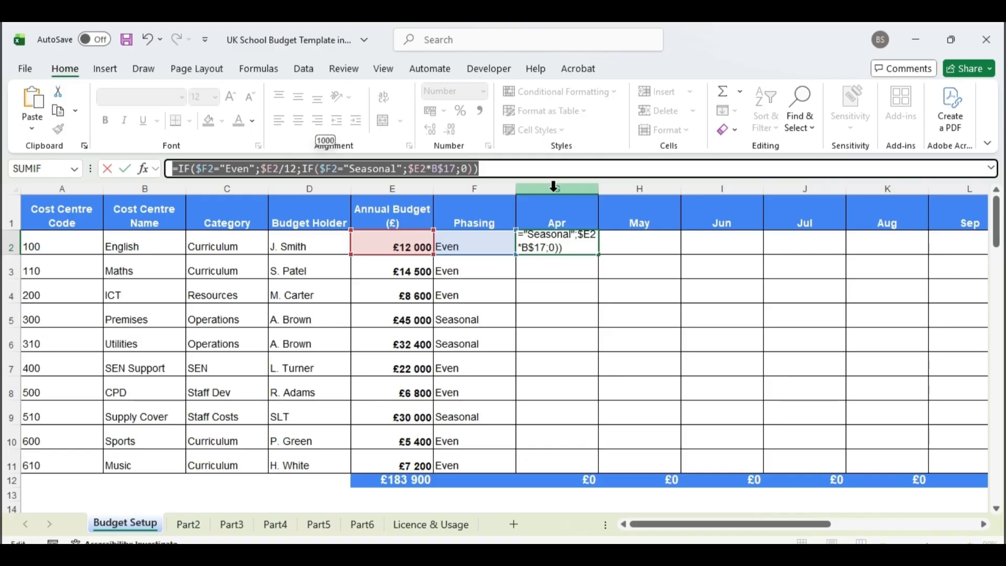
left_click(528, 168)
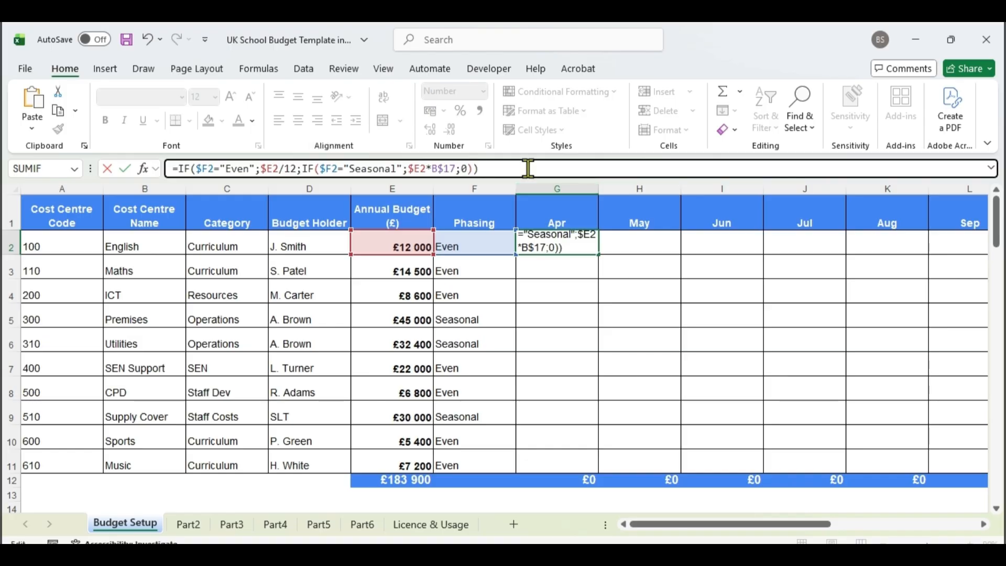
key("Return")
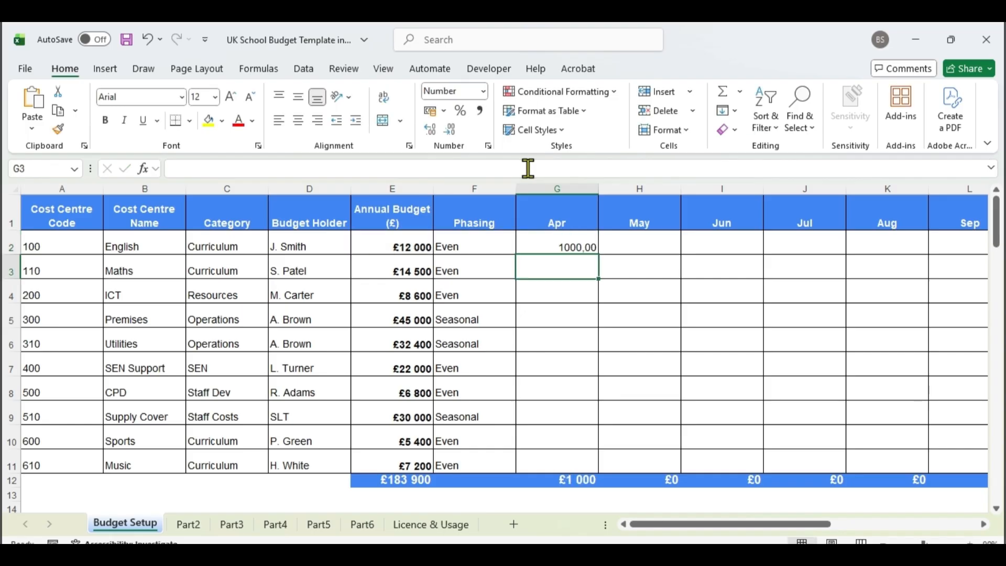
Copy the G2 formula into the Apr to Mar columns for all cost centres, rows 2 to 11.
left_click(582, 240)
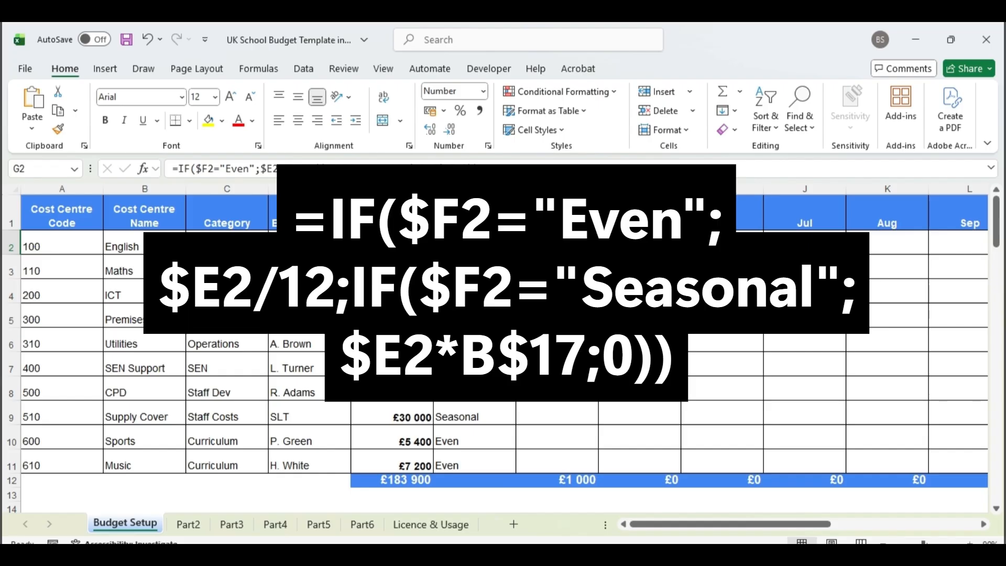
key("ctrl+c")
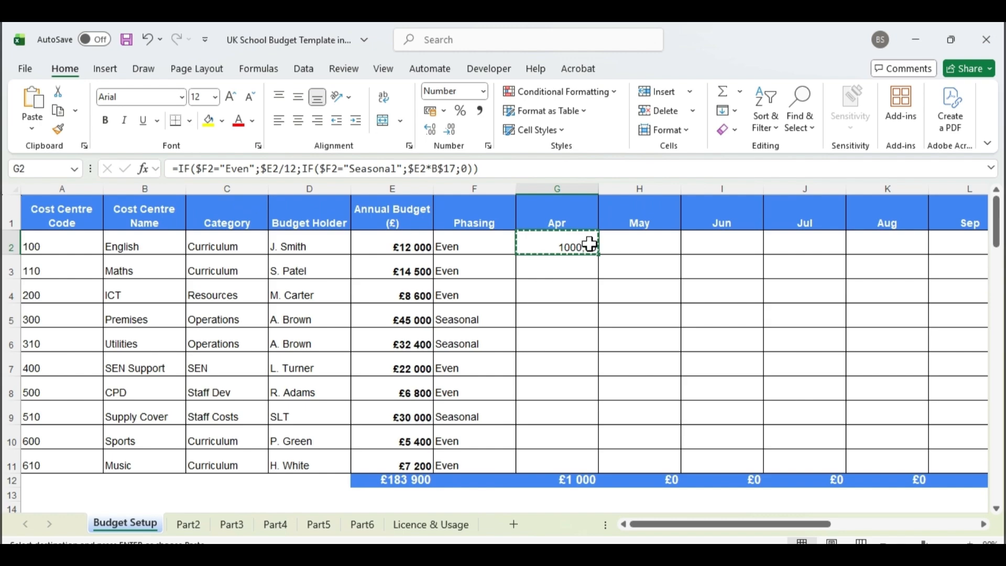
left_click_drag(589, 247, 840, 455)
right_click(705, 359)
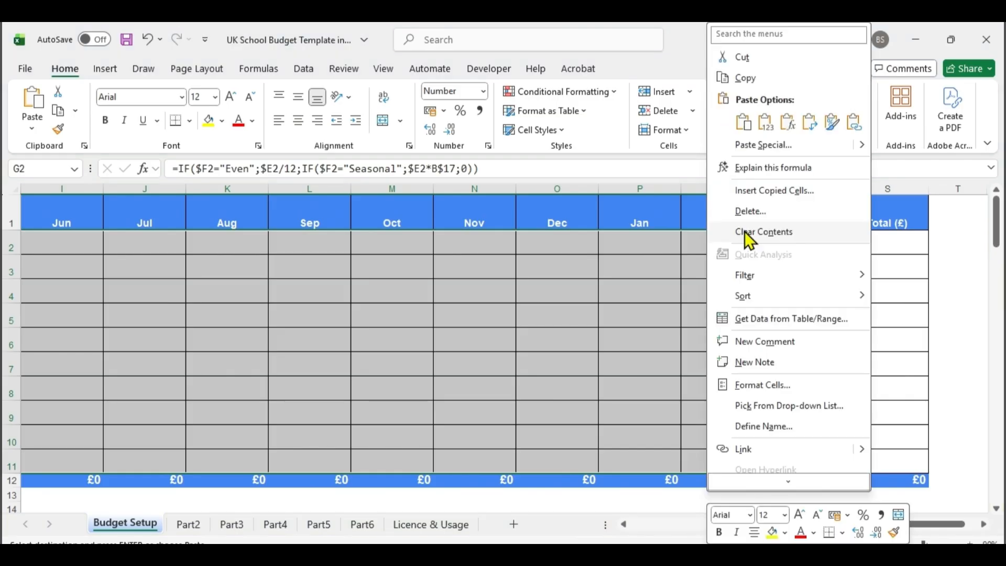
left_click(738, 126)
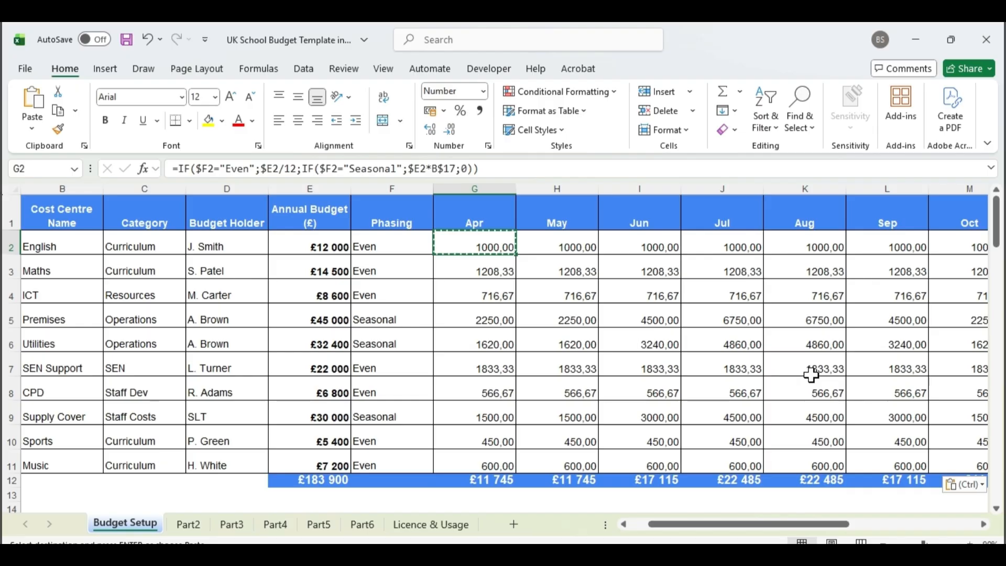
Check the Annual Budget total and the monthly totals in row 12.
left_click(303, 476)
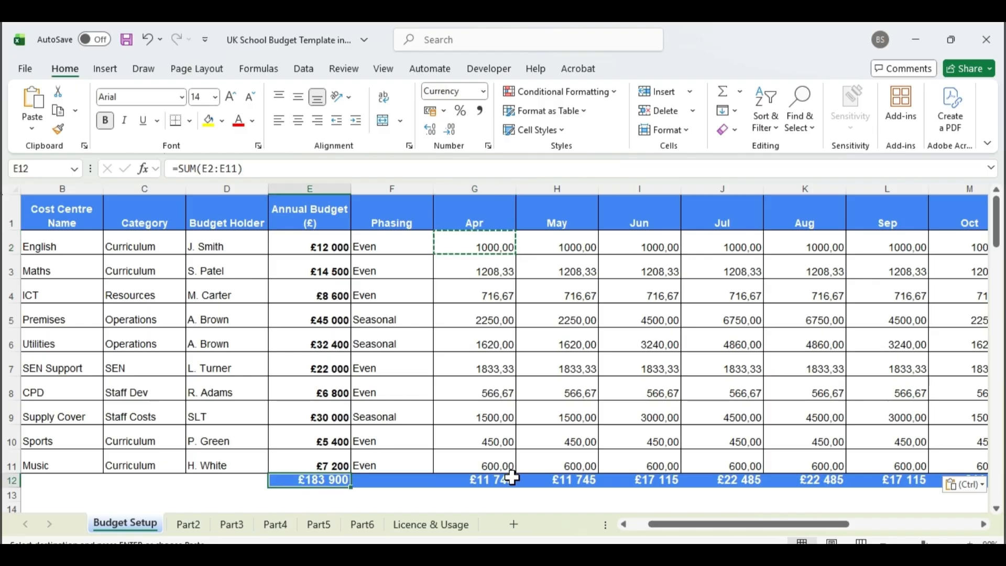
left_click_drag(747, 523, 881, 525)
key("ctrl+v")
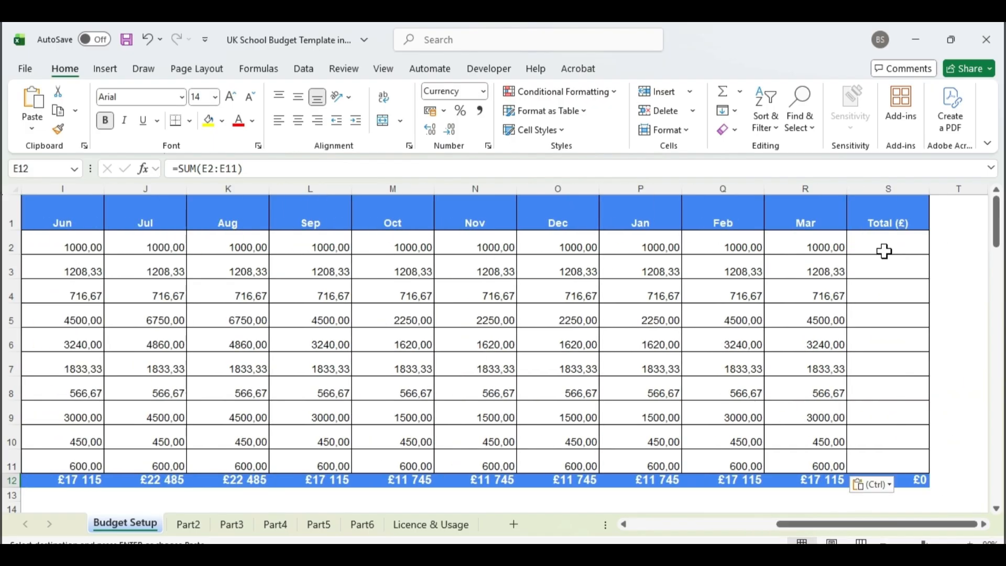
Total the English cost centre's months in the Total (£) column with =SUM(G2:R2) in S2.
left_click(888, 251)
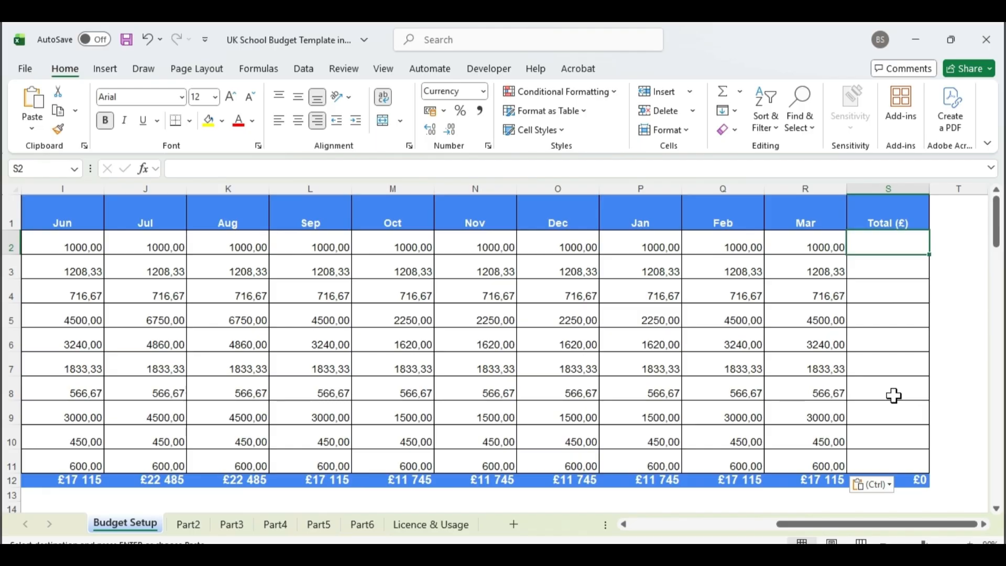
type("=sum(")
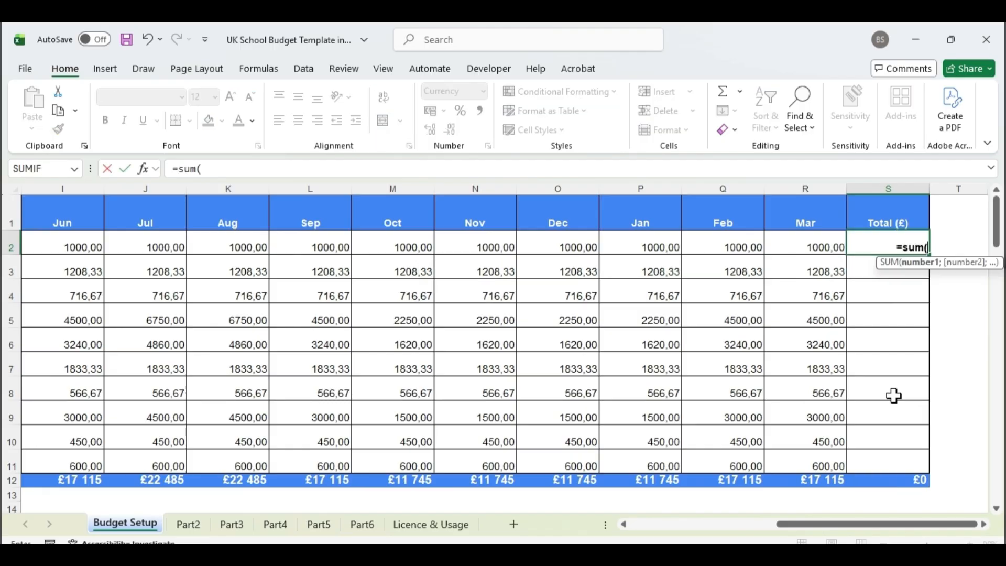
left_click_drag(943, 525, 843, 532)
left_click(352, 245)
left_click_drag(352, 245, 828, 239)
type(")")
key("Return")
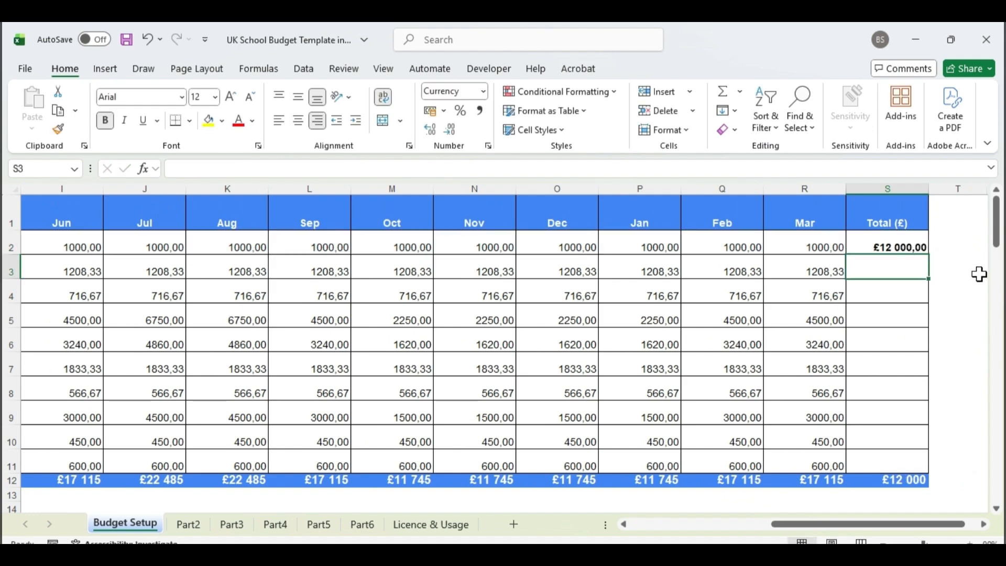
Fill the Total (£) formula from S2 down to the Music cost centre in S11.
left_click(925, 245)
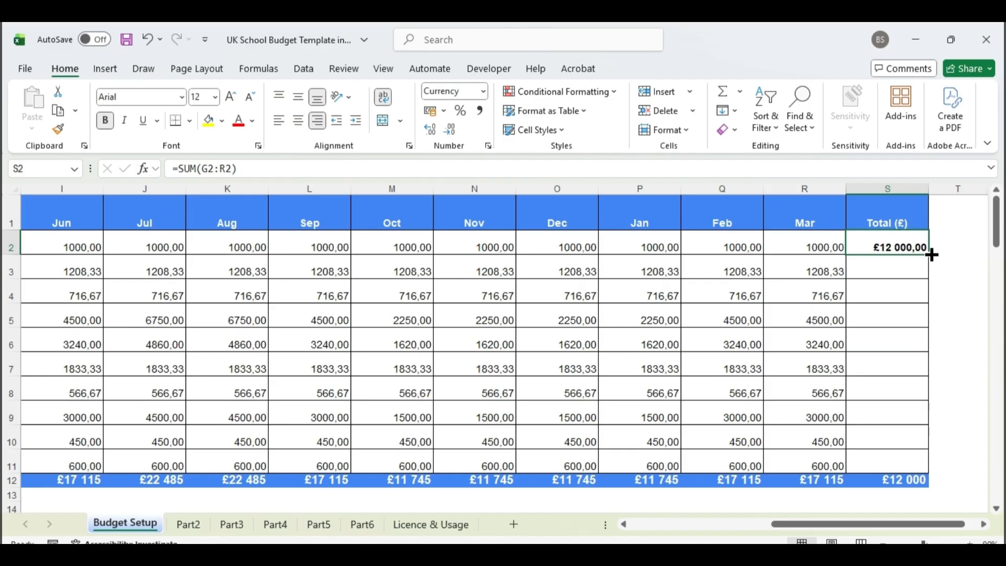
left_click_drag(931, 254, 942, 462)
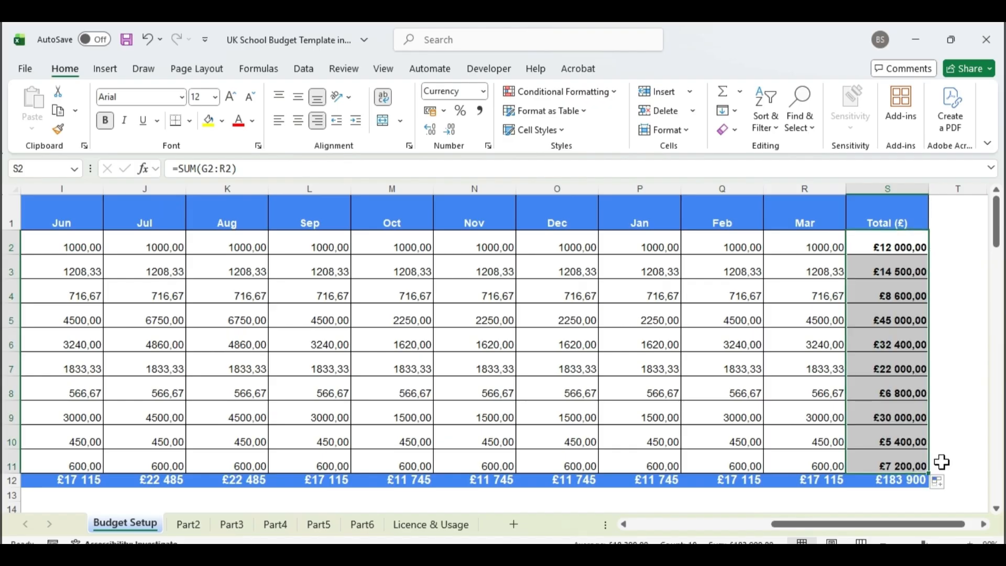
left_click(943, 462)
Freeze the columns from Cost Centre Code to Annual Budget (£) and check them against the last months.
left_click_drag(998, 251, 997, 210)
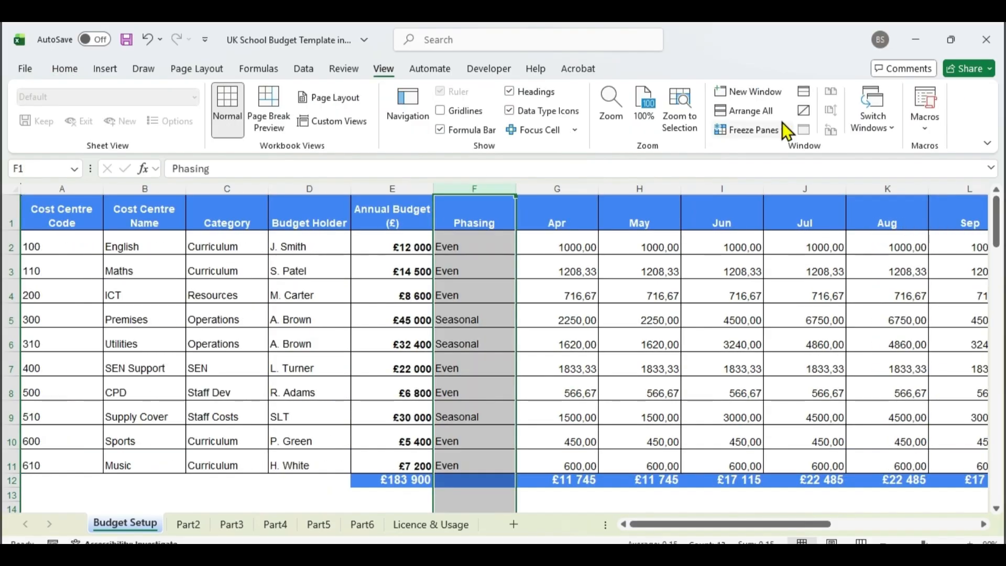
left_click(778, 129)
left_click(787, 156)
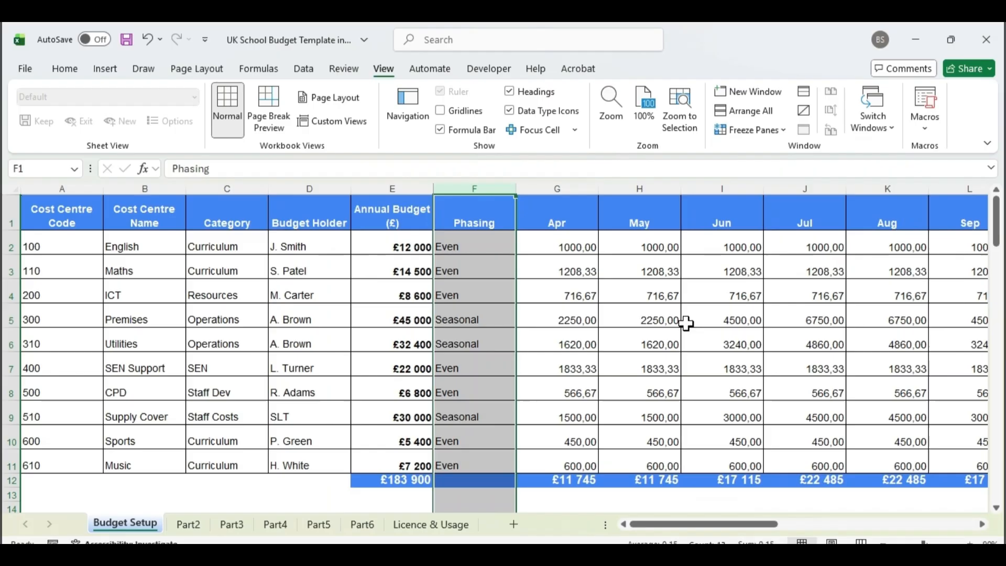
left_click_drag(758, 525, 824, 521)
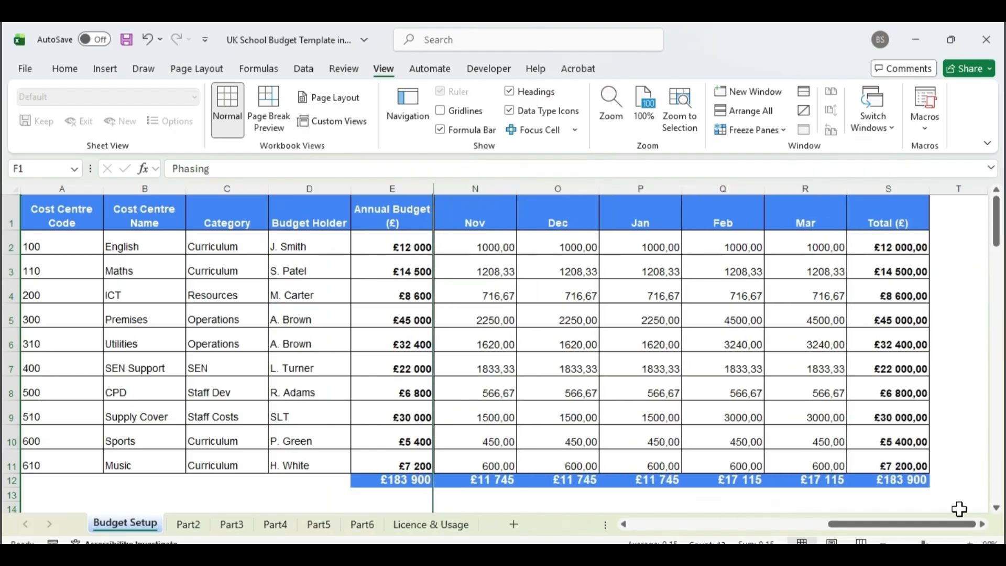
left_click_drag(966, 525, 968, 526)
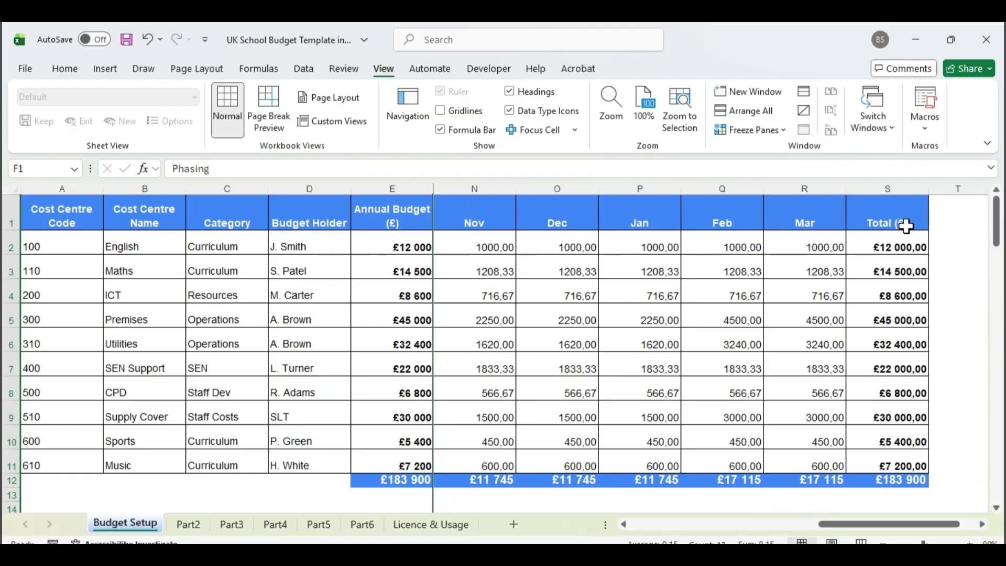
Select the columns from Sep through Total (£).
left_click_drag(898, 188, 404, 199)
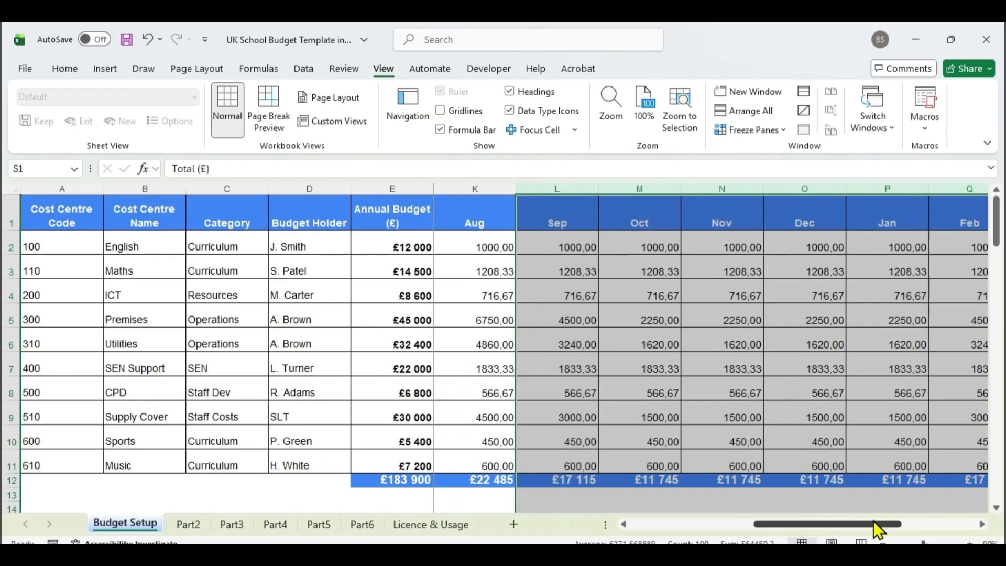